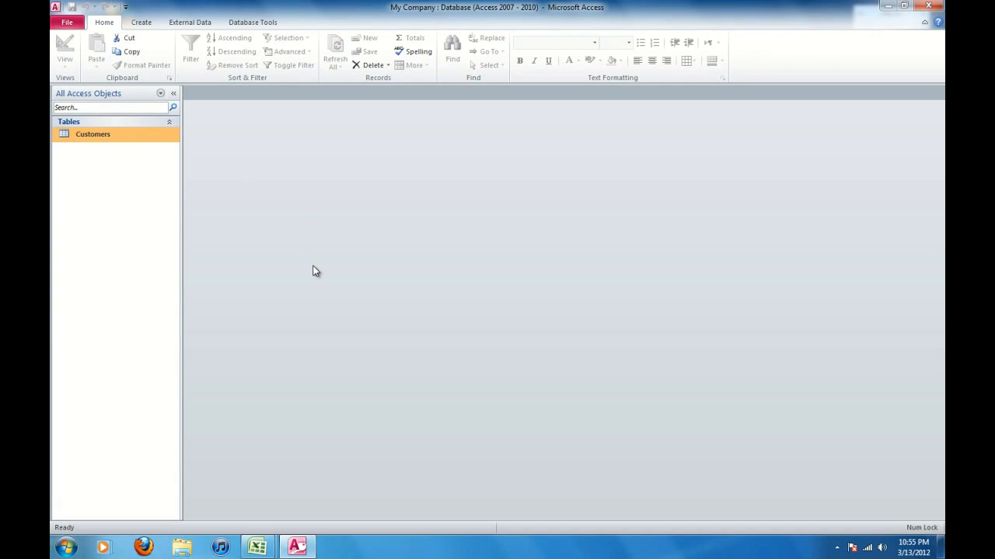
Look over the Sales - Merchandise and Customers workbooks in Excel, and return to the My Company database in Access.
{"action": "left_click", "coordinate": [257, 547]}
{"action": "left_click", "coordinate": [215, 492]}
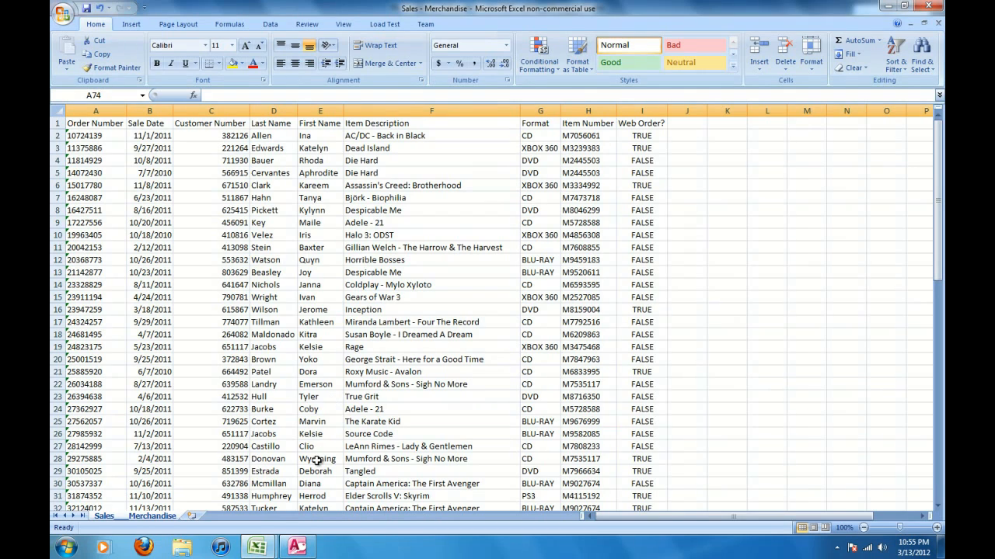
{"action": "mouse_move", "coordinate": [269, 550]}
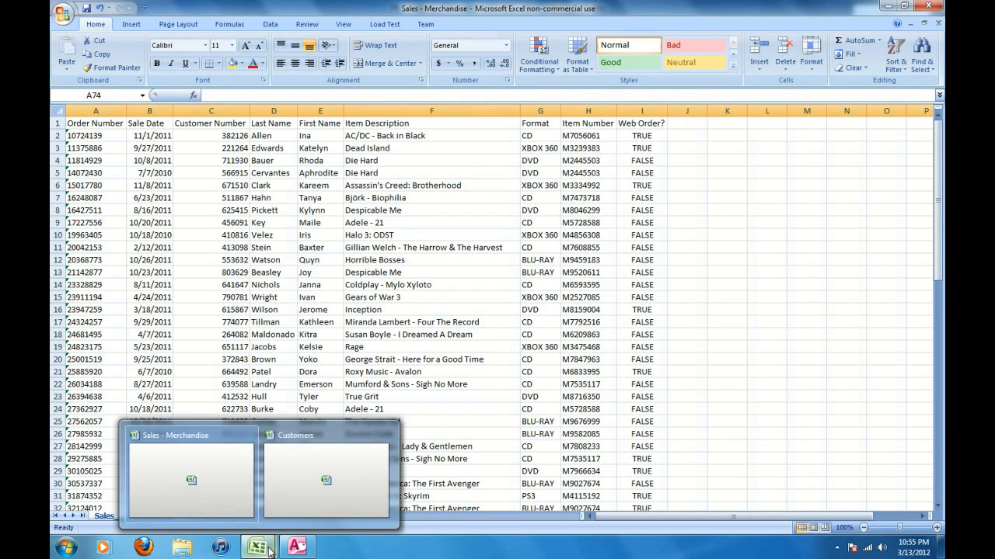
{"action": "left_click", "coordinate": [303, 486]}
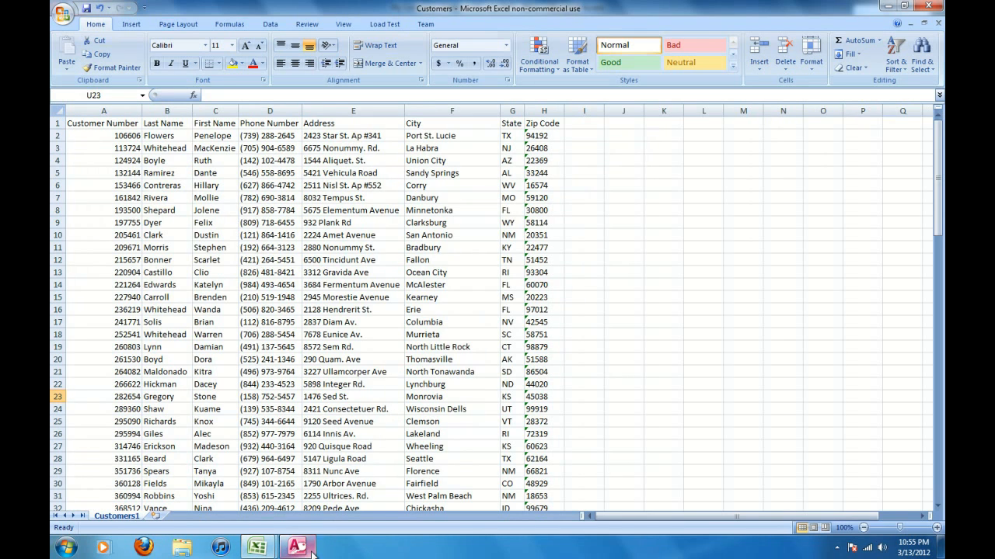
{"action": "mouse_move", "coordinate": [299, 547]}
{"action": "left_click", "coordinate": [336, 519]}
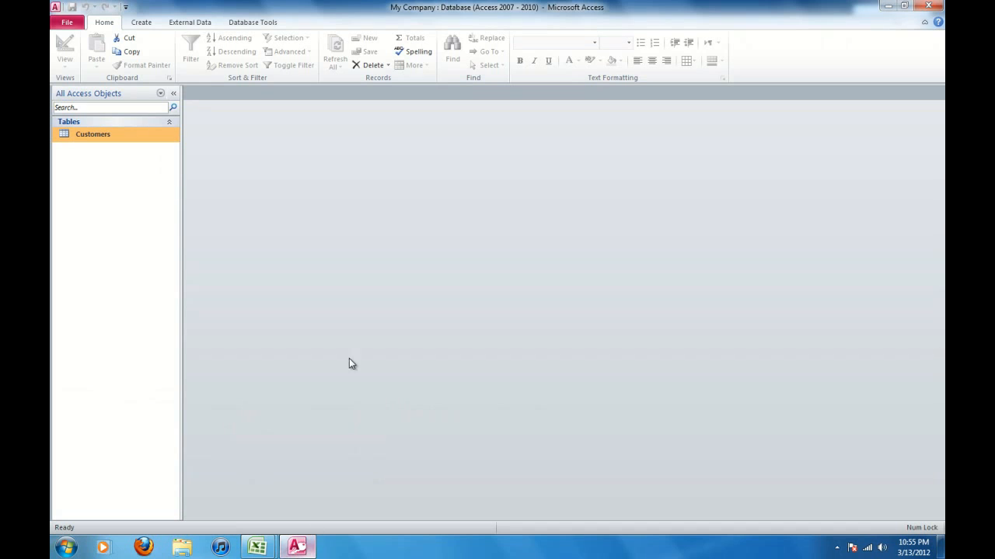
Start an Excel import of the Sales - Merchandise workbook from the Desktop into a new table in the current database.
{"action": "left_click", "coordinate": [194, 25]}
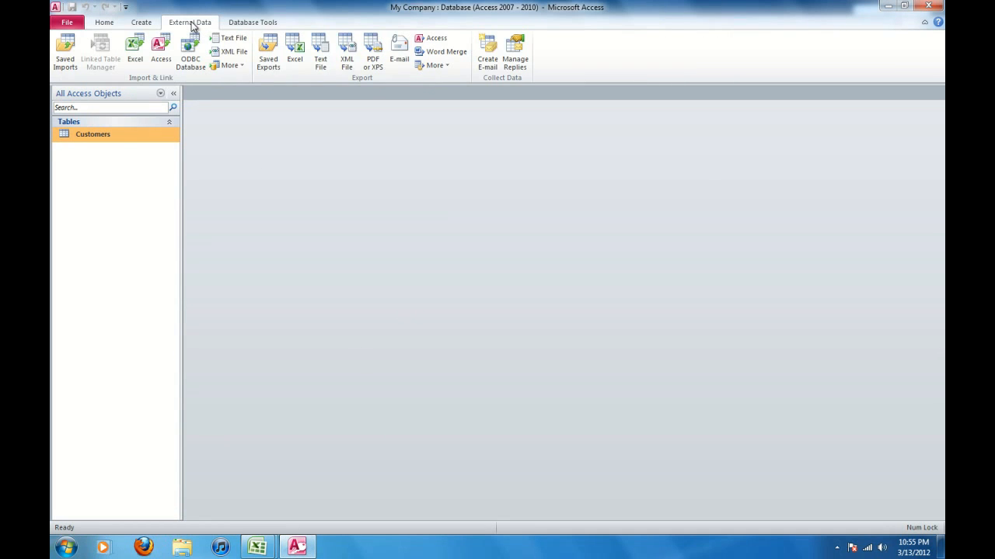
{"action": "left_click", "coordinate": [136, 53]}
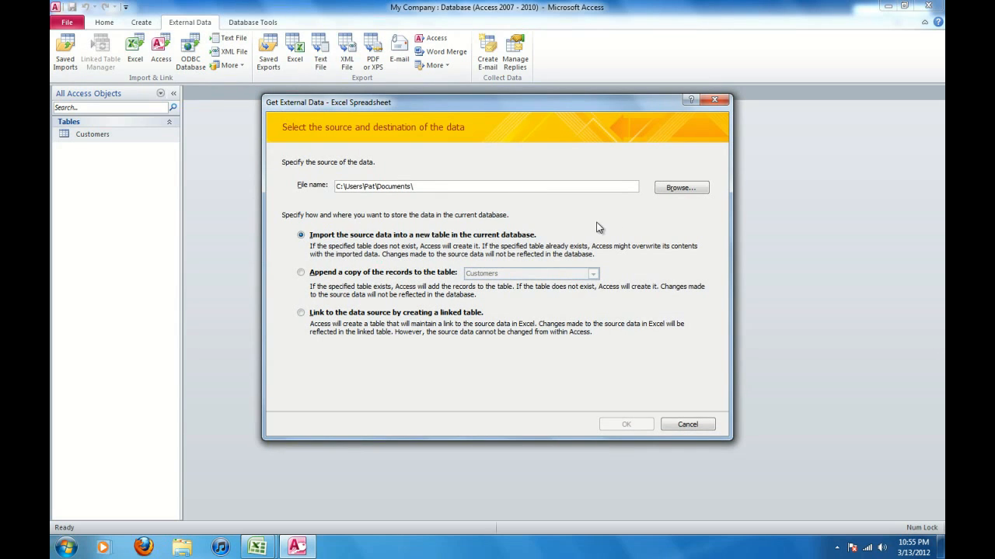
{"action": "left_click", "coordinate": [674, 189]}
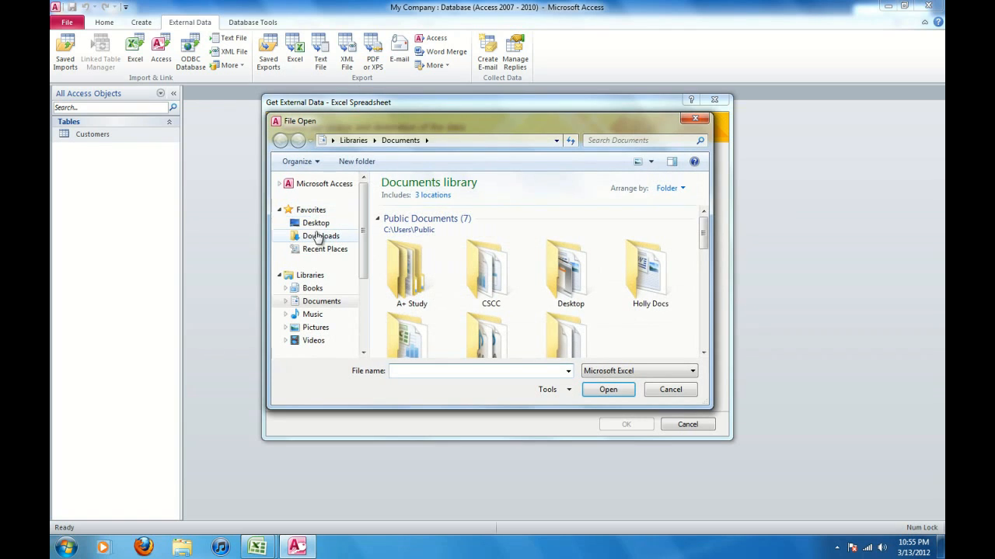
{"action": "left_click", "coordinate": [315, 223]}
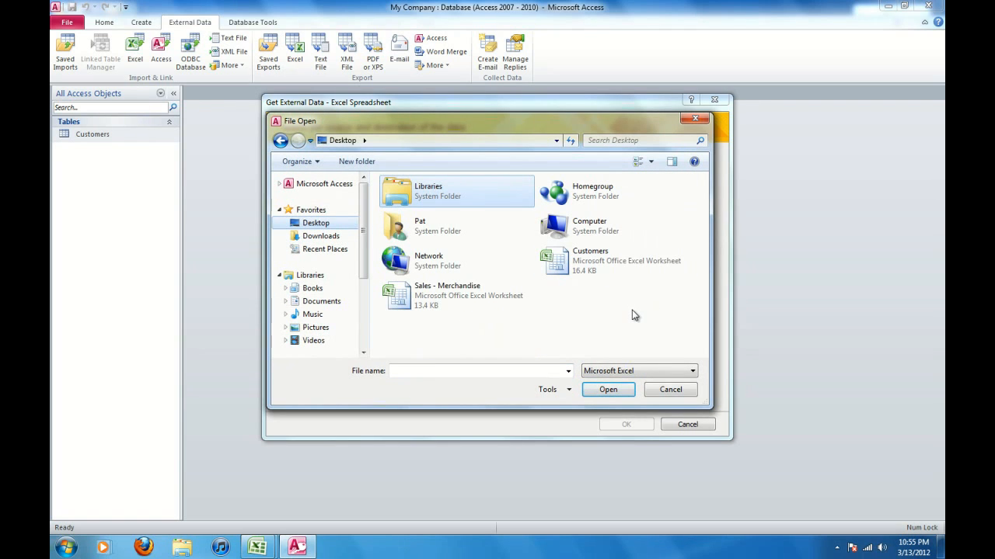
{"action": "left_click", "coordinate": [407, 303]}
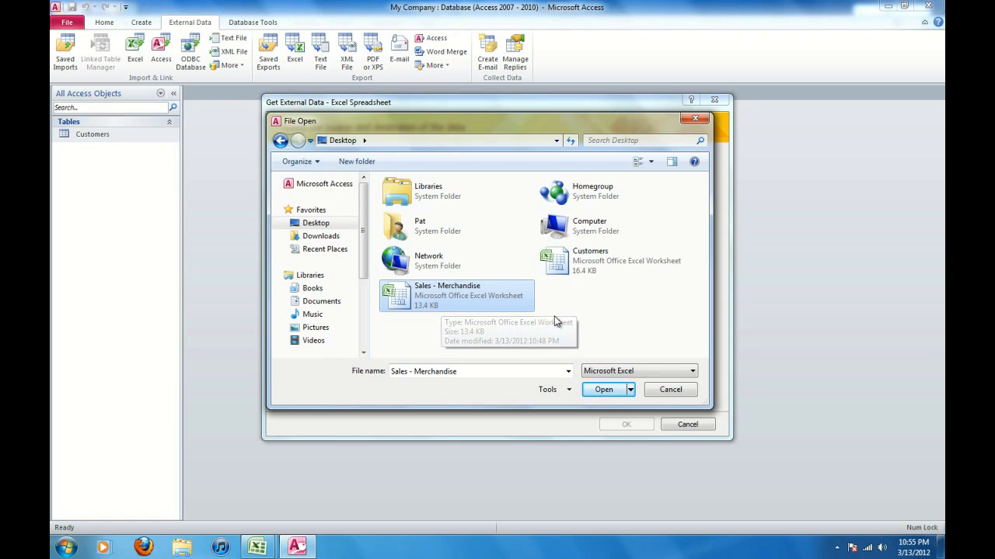
{"action": "left_click", "coordinate": [610, 392]}
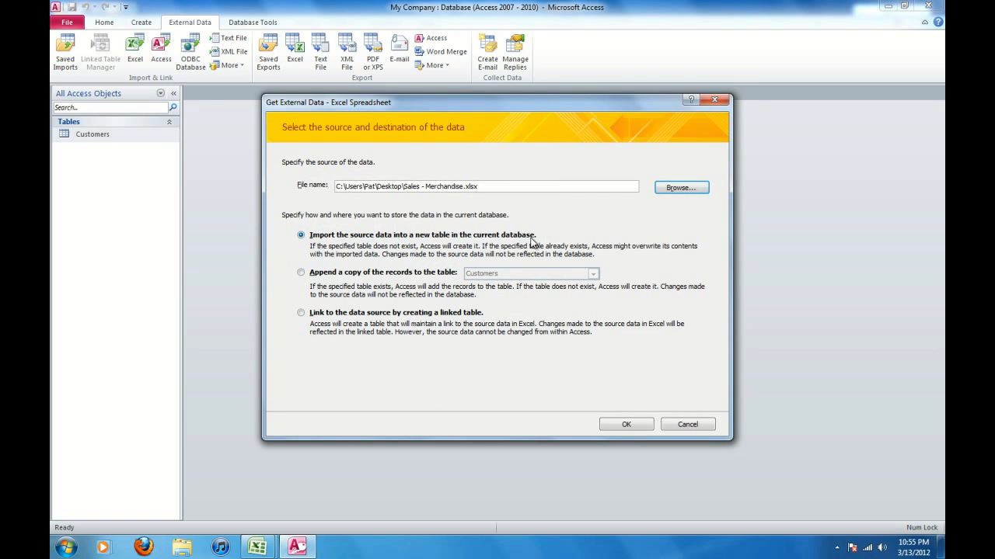
{"action": "left_click", "coordinate": [628, 425]}
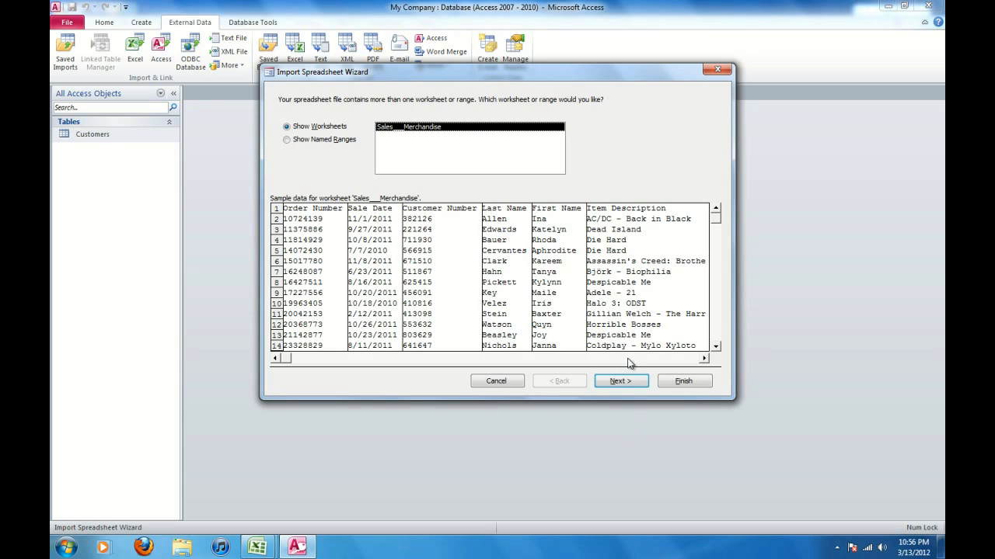
Accept the Sales___Merchandise worksheet, check its header row in Excel, and accept the first row as column headings in the Access import wizard.
{"action": "left_click", "coordinate": [621, 382]}
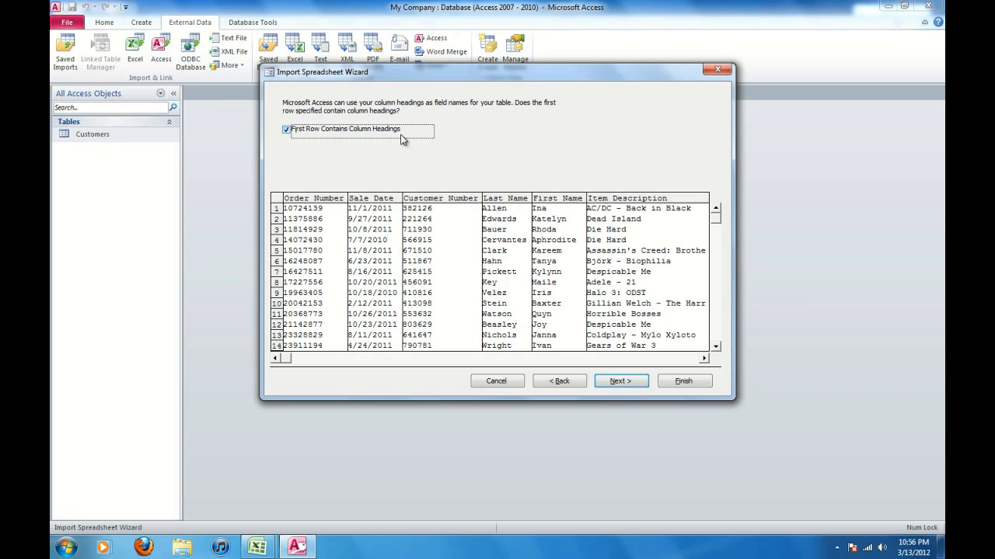
{"action": "left_click", "coordinate": [257, 548]}
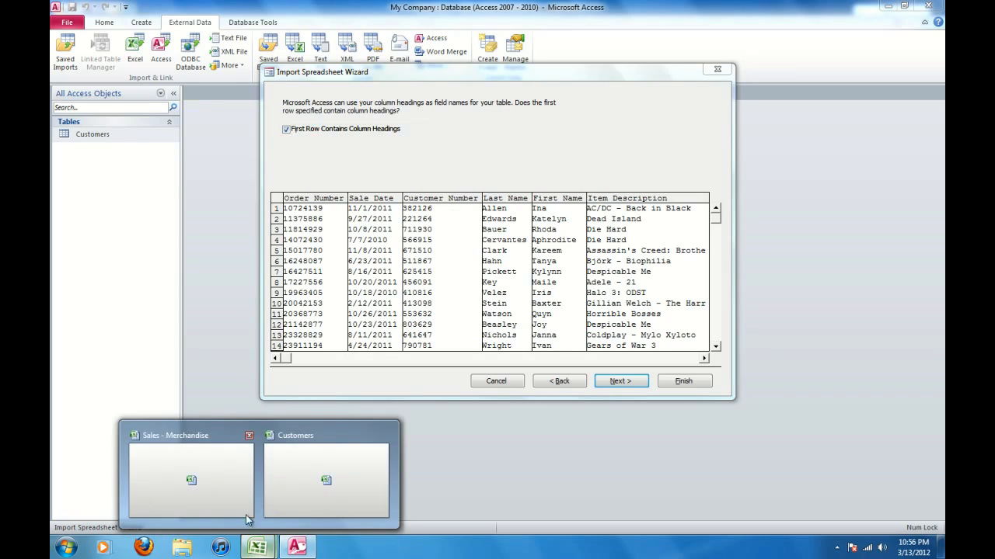
{"action": "left_click", "coordinate": [245, 514]}
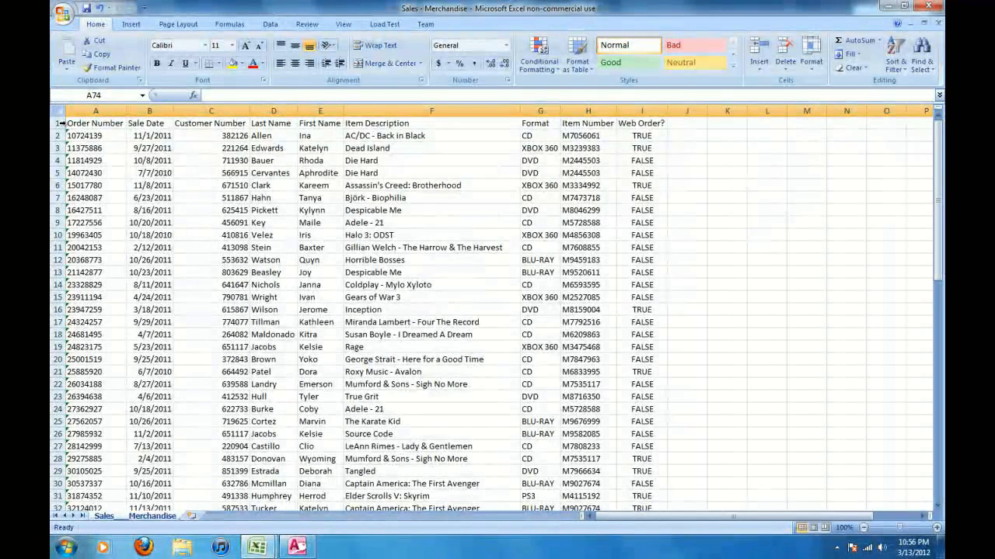
{"action": "left_click", "coordinate": [108, 126]}
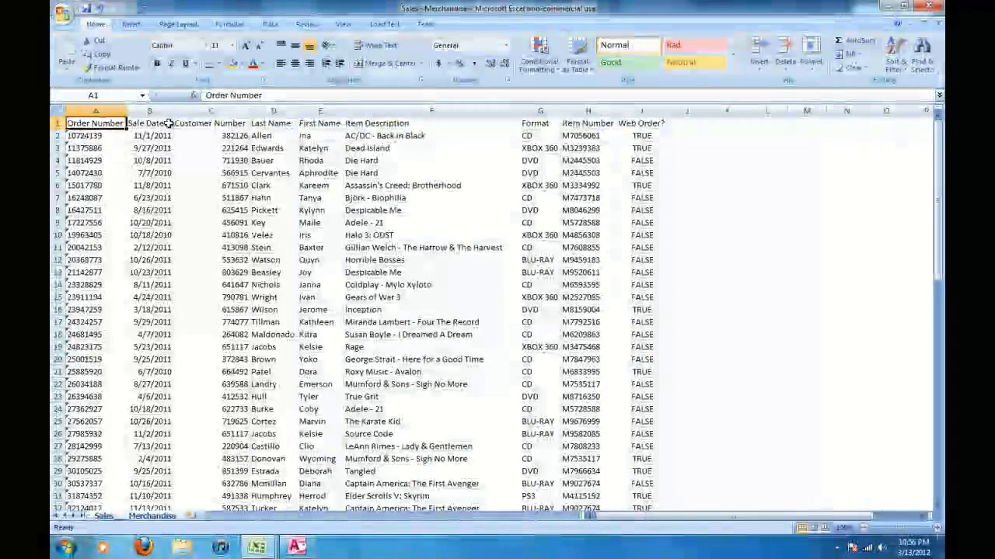
{"action": "left_click", "coordinate": [296, 547]}
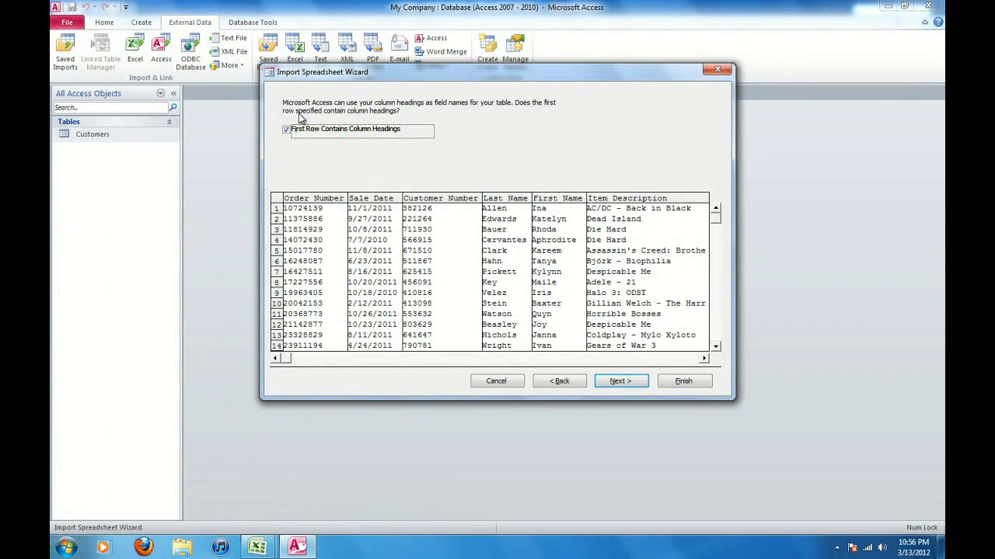
{"action": "left_click", "coordinate": [637, 387]}
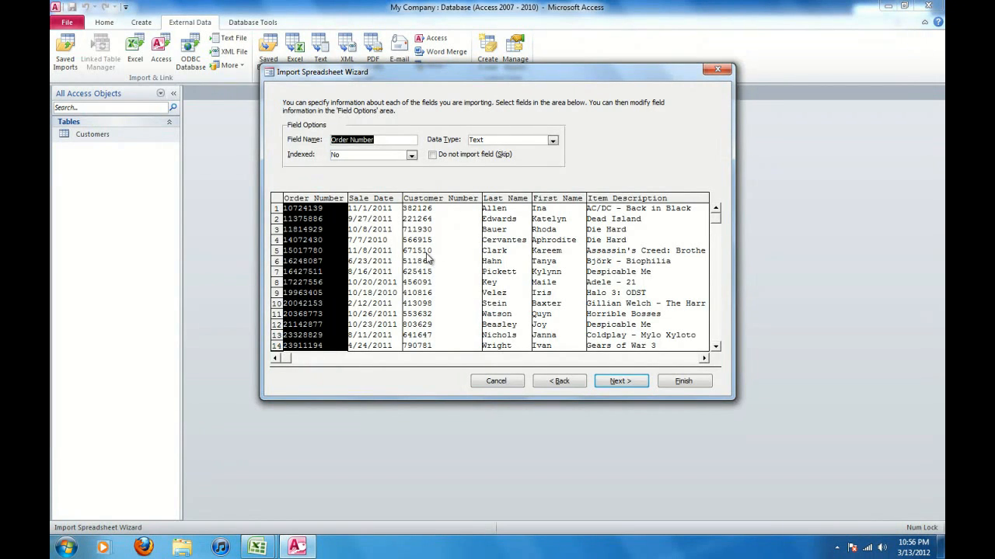
Review the field options of the Sale Date, Customer Number, Last Name and Order Number columns and accept them as they are.
{"action": "left_click", "coordinate": [367, 247]}
{"action": "left_click", "coordinate": [438, 250]}
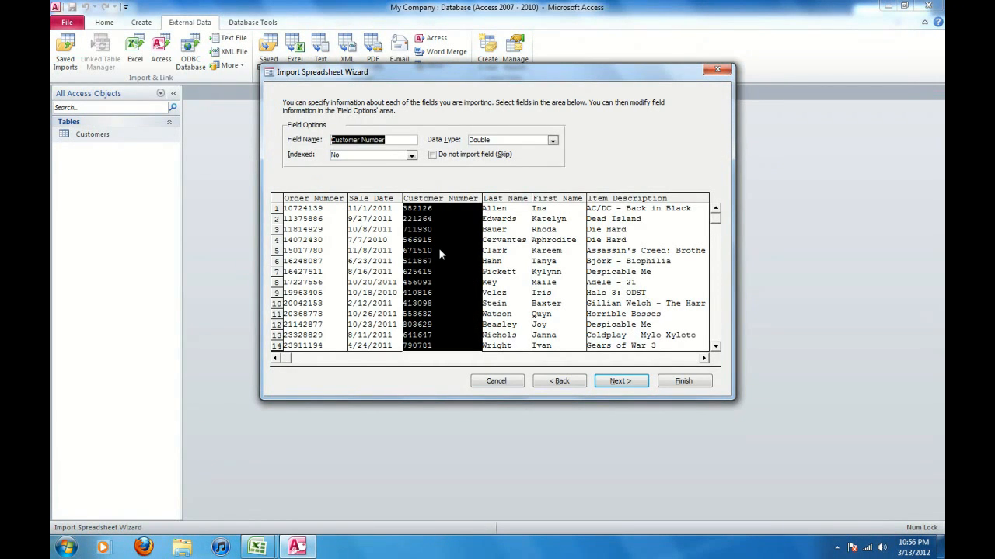
{"action": "left_click", "coordinate": [514, 257]}
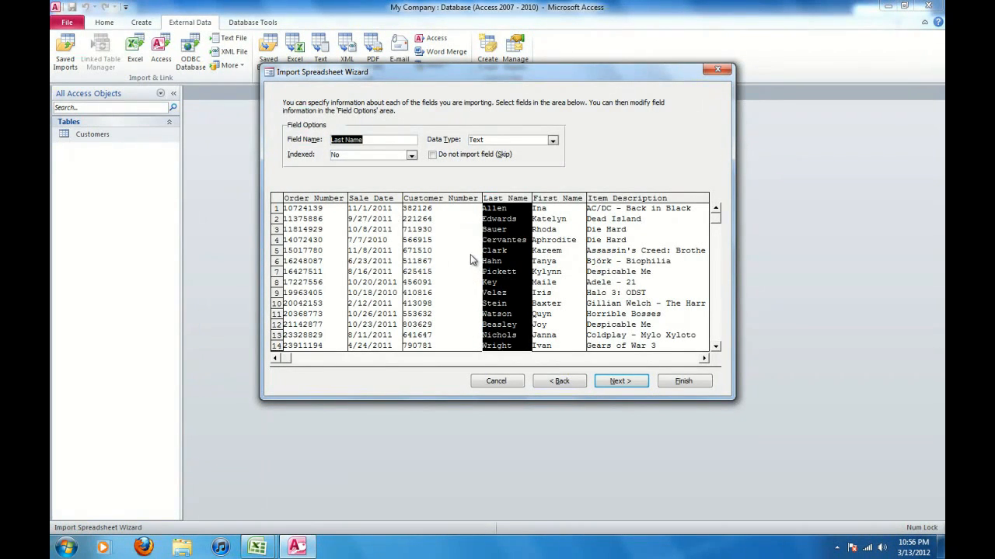
{"action": "left_click", "coordinate": [386, 267]}
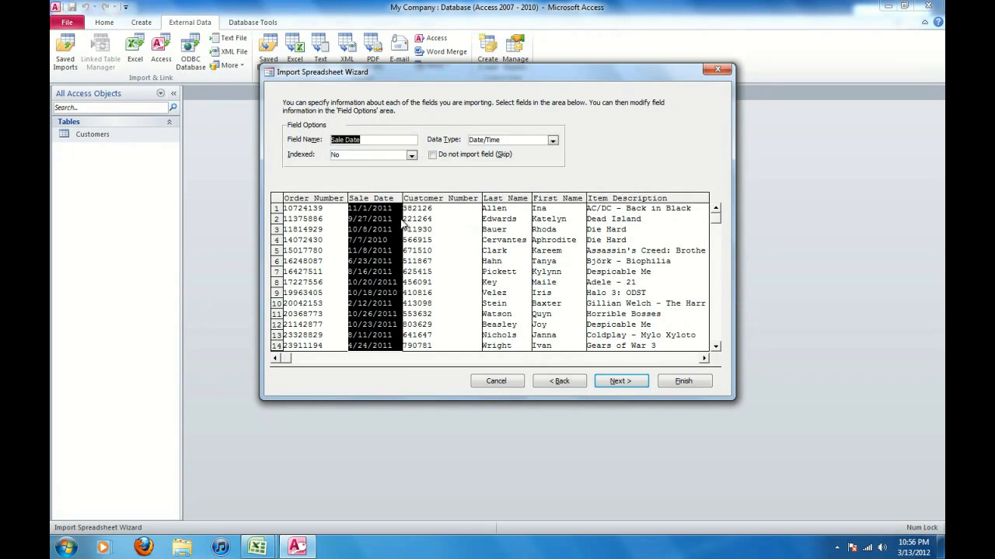
{"action": "left_click", "coordinate": [332, 249]}
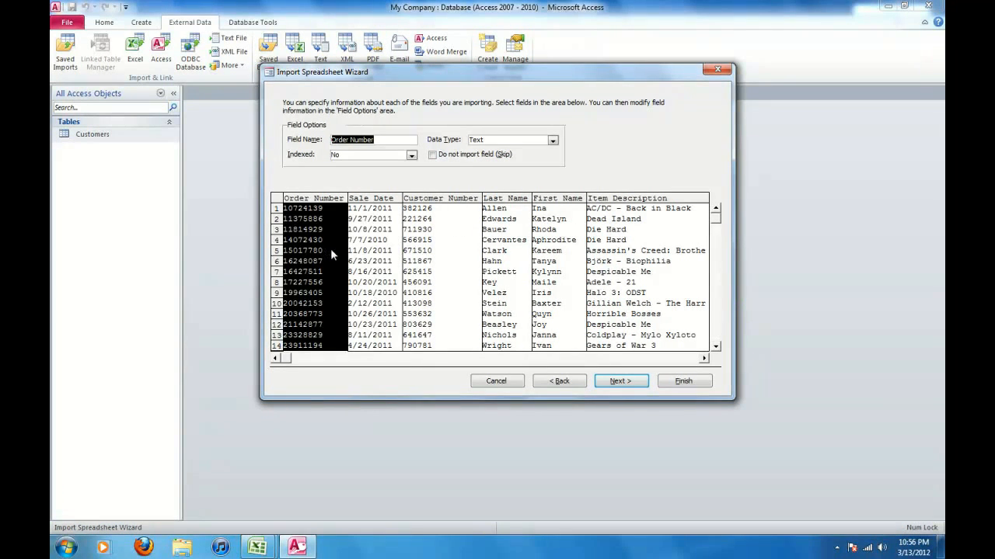
{"action": "left_click", "coordinate": [612, 381]}
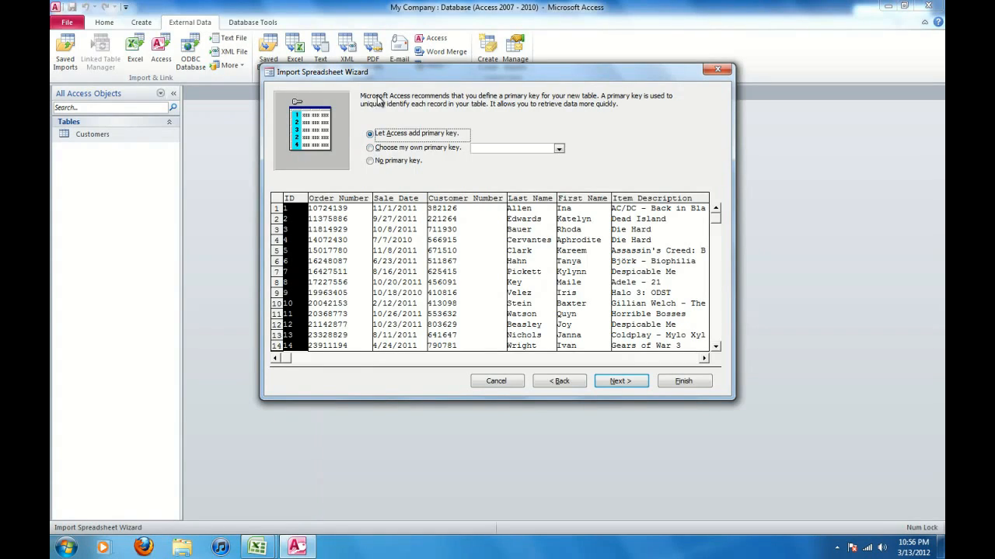
Choose Order Number as the new table's own primary key and continue the import.
{"action": "left_click", "coordinate": [370, 149]}
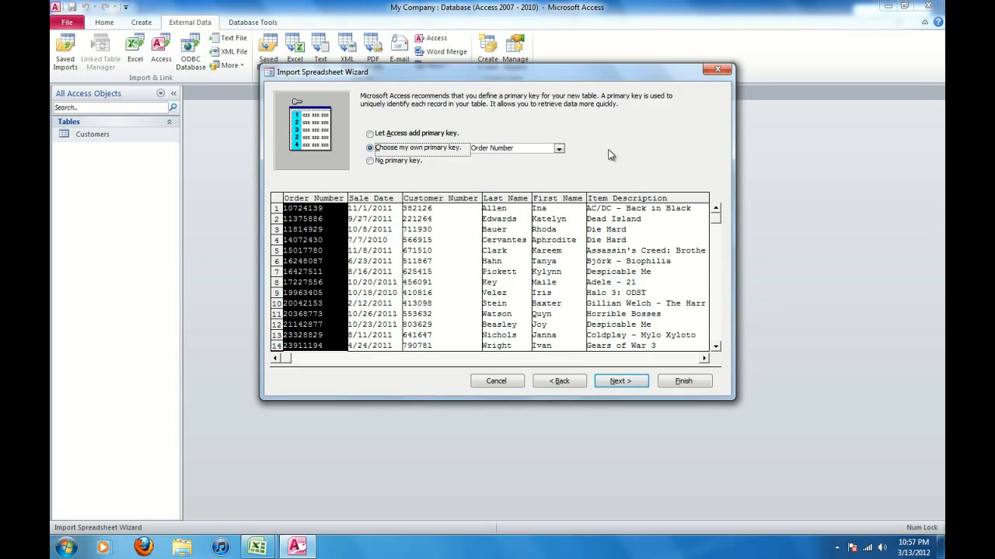
{"action": "left_click", "coordinate": [559, 150]}
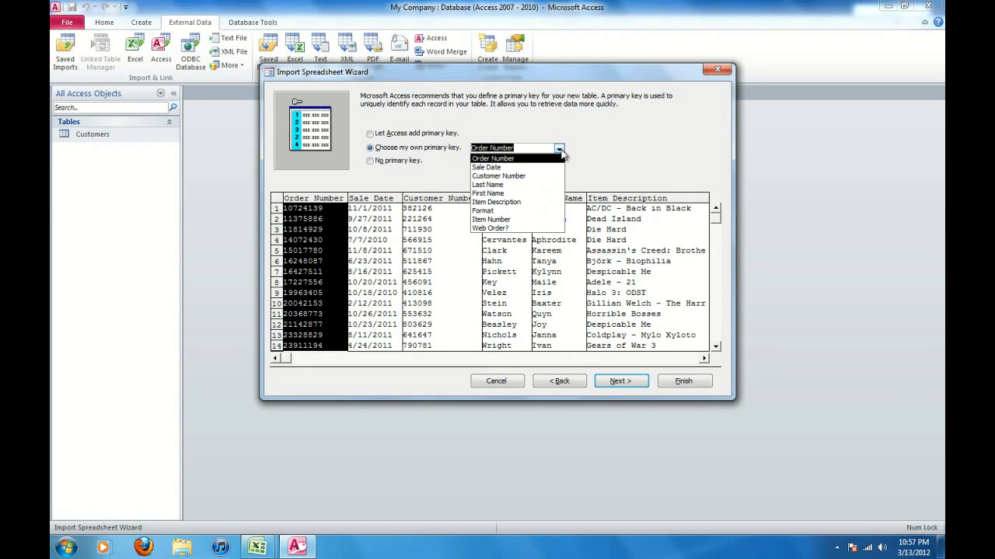
{"action": "left_click", "coordinate": [562, 151]}
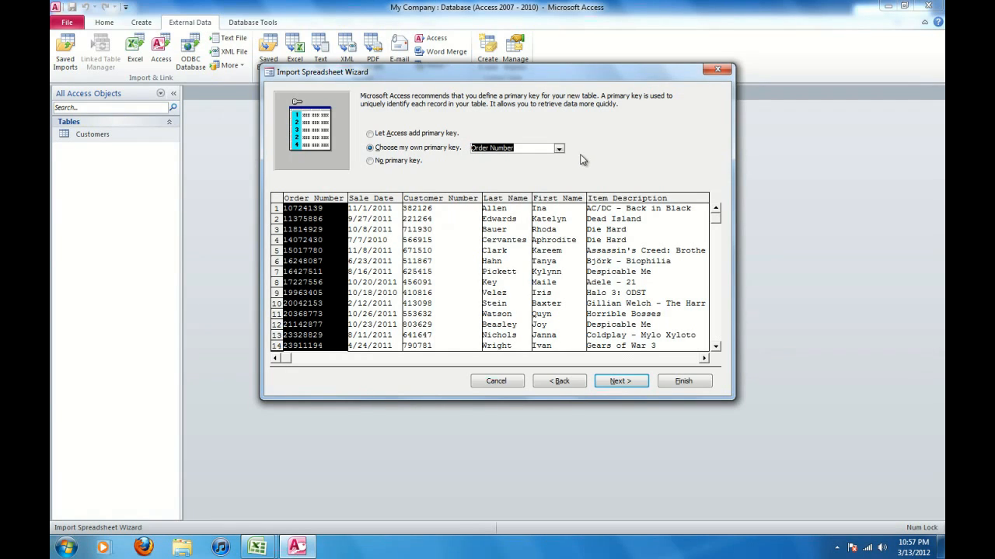
{"action": "left_click", "coordinate": [637, 381]}
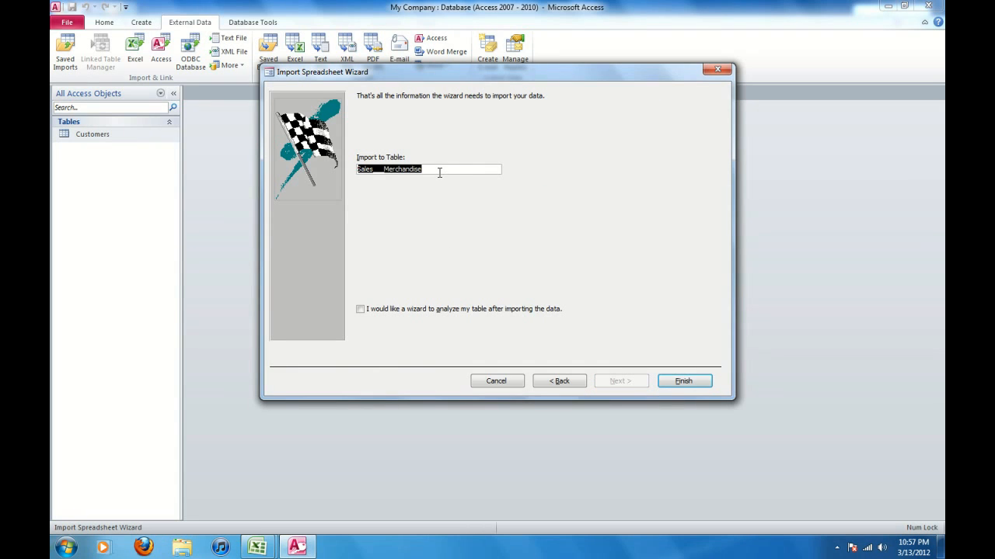
Name the destination table "Sales - Merchandise" and finish the import without saving the import steps.
{"action": "left_click_drag", "start_coordinate": [440, 170], "coordinate": [341, 174]}
{"action": "left_click", "coordinate": [355, 171]}
{"action": "key", "text": "BackSpace"}
{"action": "key", "text": "BackSpace"}
{"action": "key", "text": "BackSpace"}
{"action": "key", "text": "BackSpace"}
{"action": "key", "text": "BackSpace"}
{"action": "key", "text": "BackSpace"}
{"action": "key", "text": "BackSpace"}
{"action": "key", "text": "BackSpace"}
{"action": "key", "text": "BackSpace"}
{"action": "key", "text": "BackSpace"}
{"action": "key", "text": "BackSpace"}
{"action": "key", "text": "BackSpace"}
{"action": "key", "text": "BackSpace"}
{"action": "key", "text": "BackSpace"}
{"action": "key", "text": "BackSpace"}
{"action": "key", "text": "BackSpace"}
{"action": "key", "text": "BackSpace"}
{"action": "key", "text": "BackSpace"}
{"action": "key", "text": "BackSpace"}
{"action": "type", "text": "Sa"}
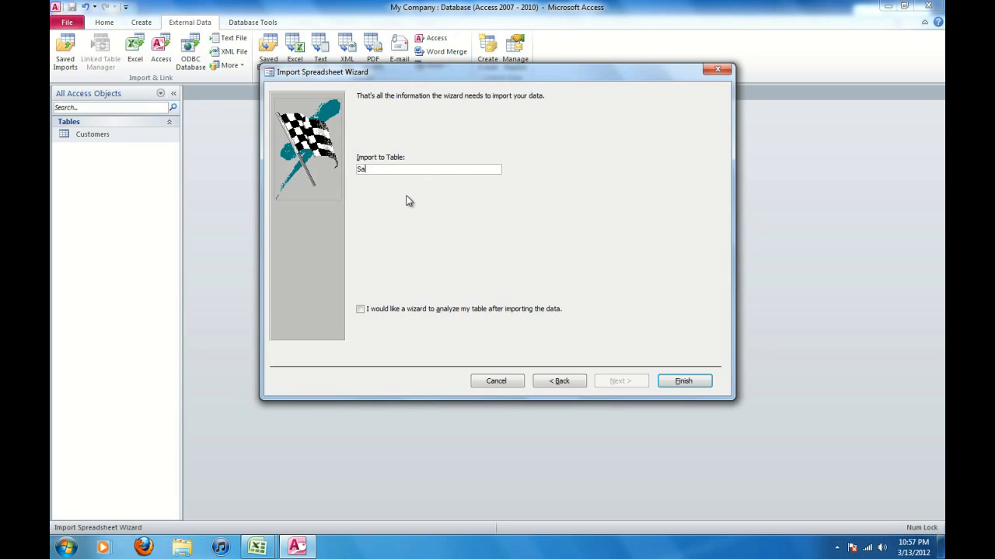
{"action": "type", "text": "les - Merchandise"}
{"action": "left_click", "coordinate": [680, 383]}
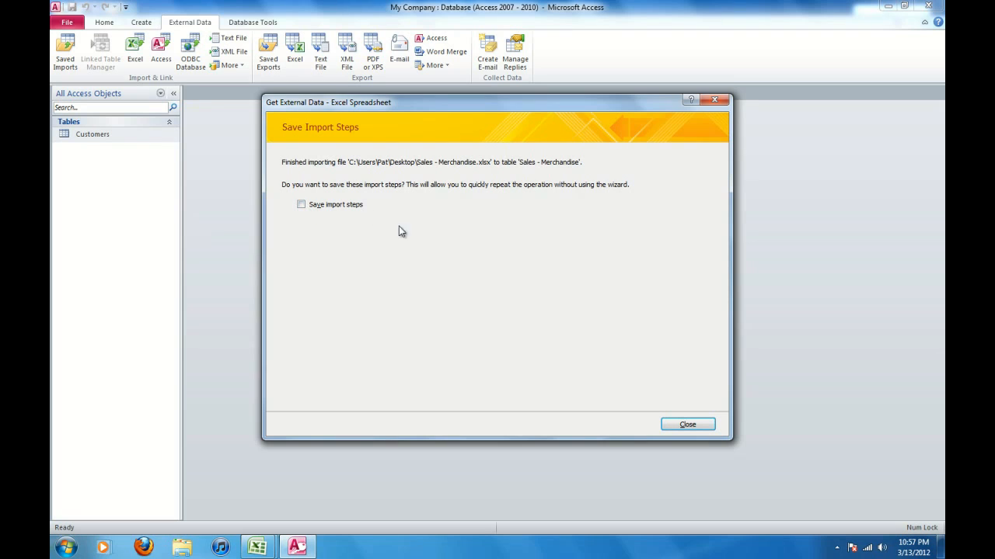
{"action": "left_click", "coordinate": [684, 426]}
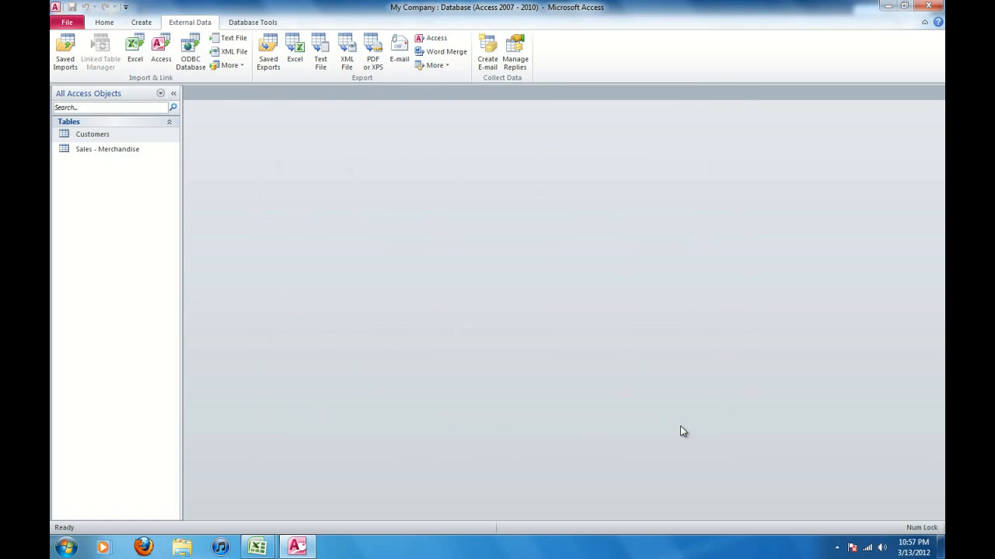
Open the imported Sales - Merchandise table, look through its records and close it.
{"action": "double_click", "coordinate": [65, 153]}
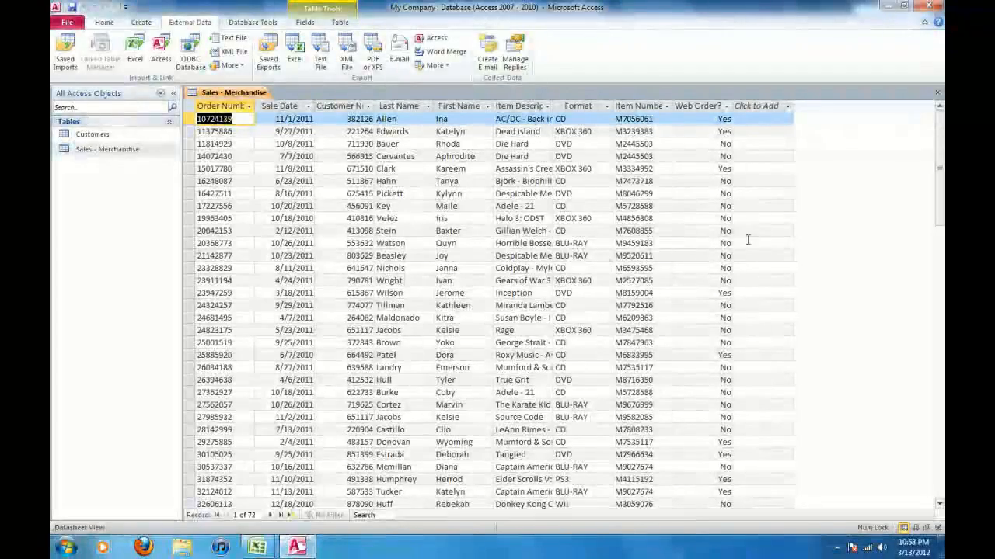
{"action": "scroll", "coordinate": [815, 218], "scroll_direction": "down", "scroll_amount": 18}
{"action": "scroll", "coordinate": [808, 227], "scroll_direction": "up", "scroll_amount": 18}
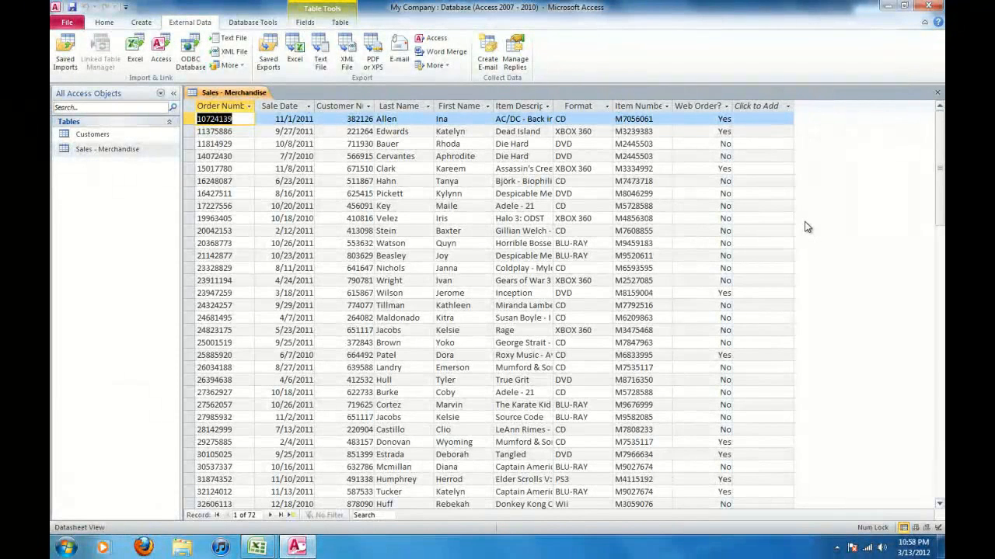
{"action": "left_click", "coordinate": [938, 93]}
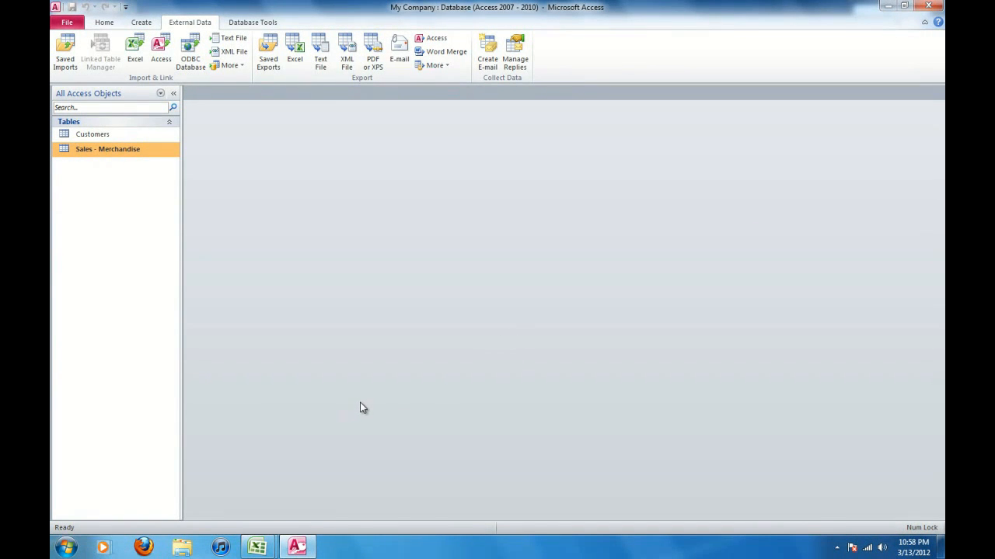
Open the Customers table in Access and switch to the Customers workbook in Excel to compare their columns.
{"action": "double_click", "coordinate": [65, 137]}
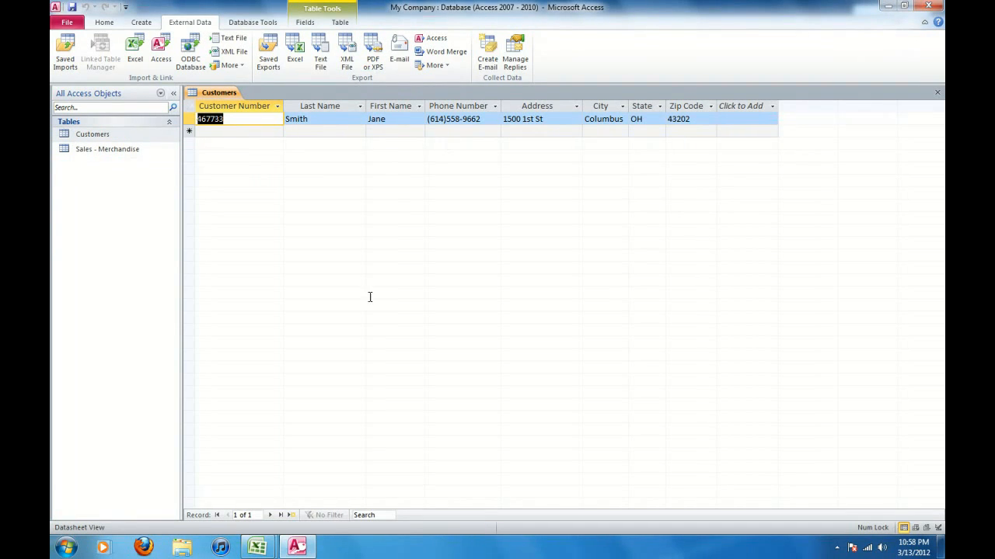
{"action": "left_click", "coordinate": [264, 550]}
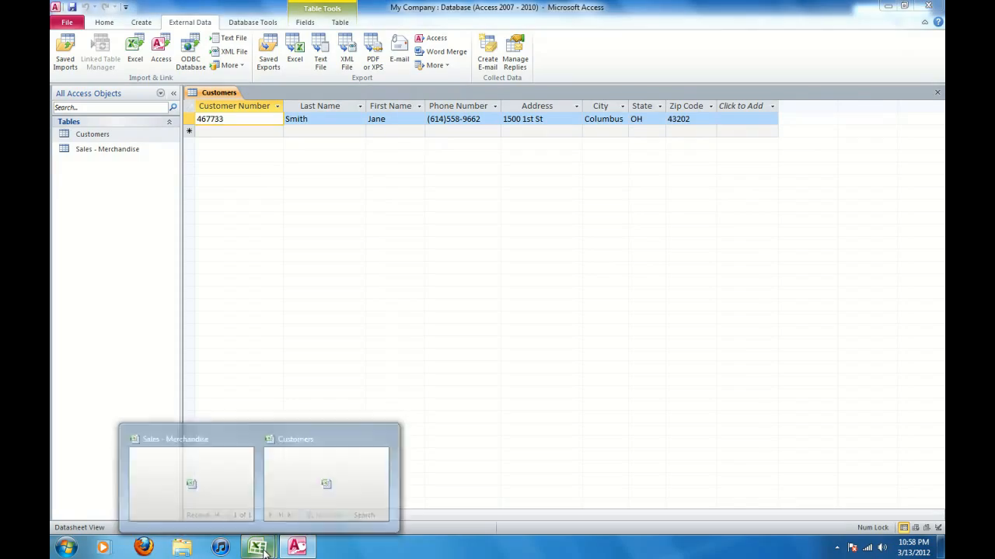
{"action": "left_click", "coordinate": [326, 477]}
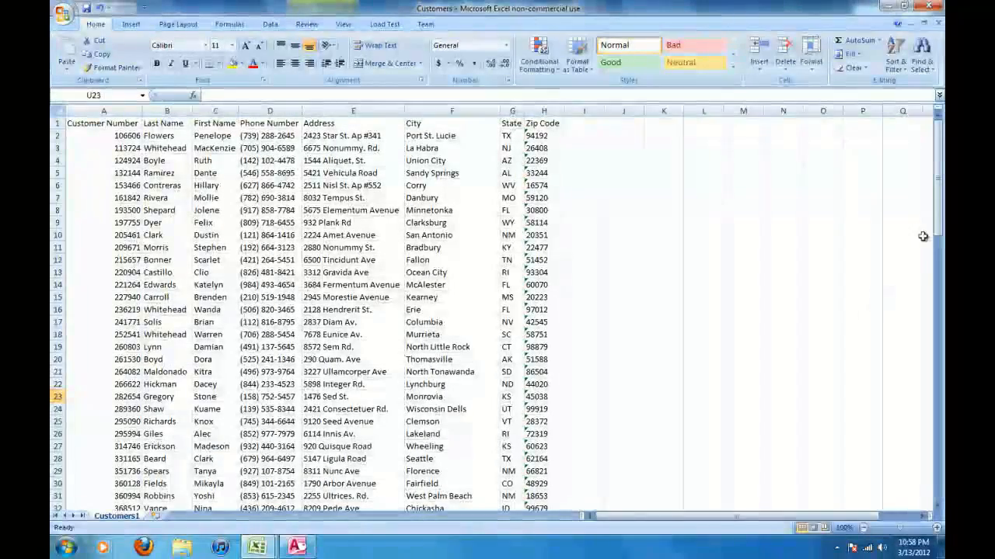
Finish viewing the customer rows in the Excel workbook, switch back to Access and close the open Customers table.
{"action": "left_click_drag", "start_coordinate": [939, 204], "coordinate": [922, 195]}
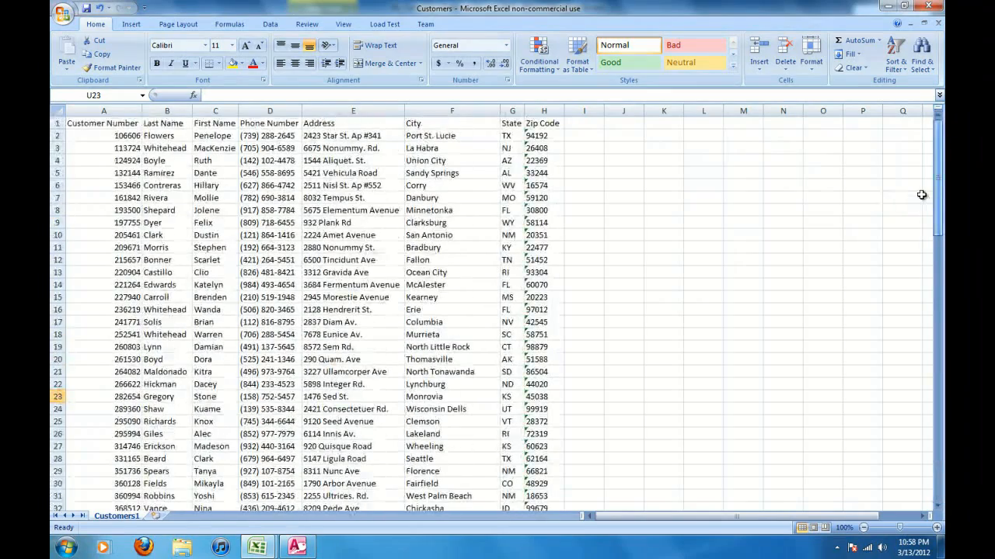
{"action": "left_click", "coordinate": [309, 550]}
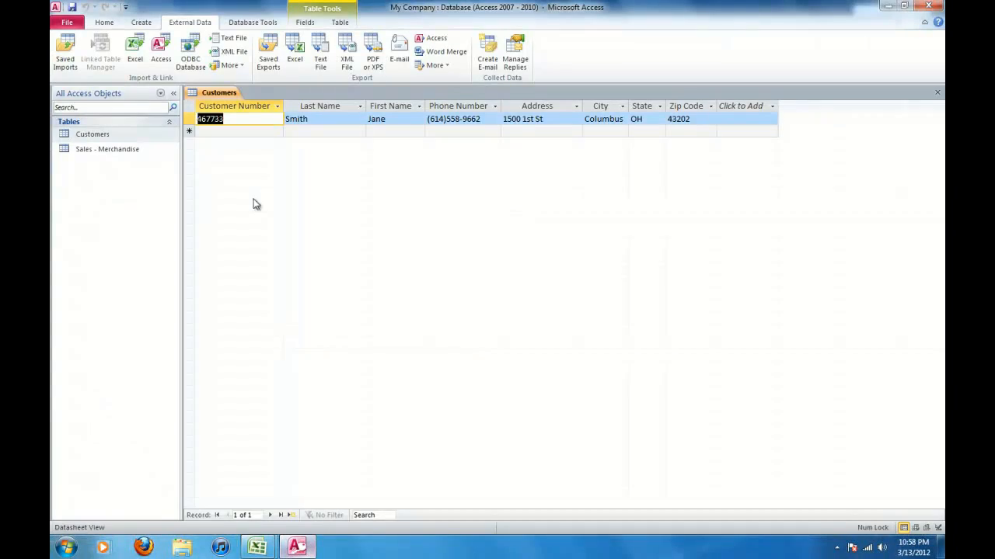
{"action": "left_click", "coordinate": [937, 93]}
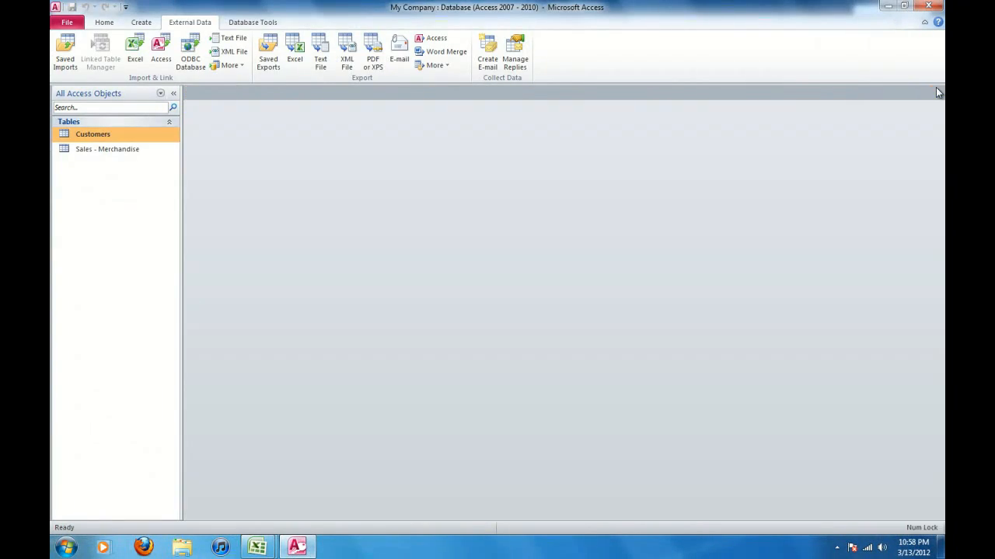
Start an Excel import that appends a copy of the records to the Customers table, with Customers.xlsx from the Desktop as source.
{"action": "left_click", "coordinate": [136, 49]}
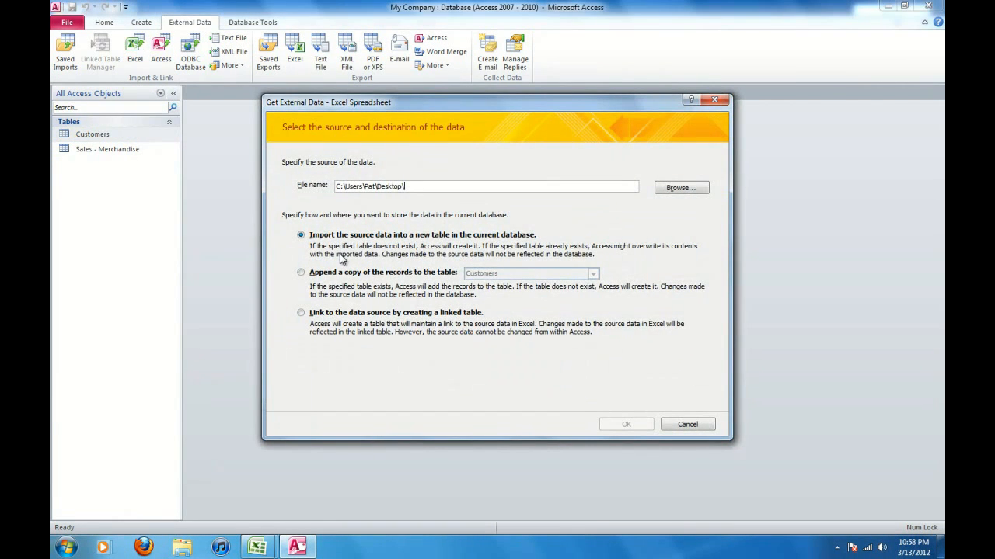
{"action": "left_click", "coordinate": [302, 274]}
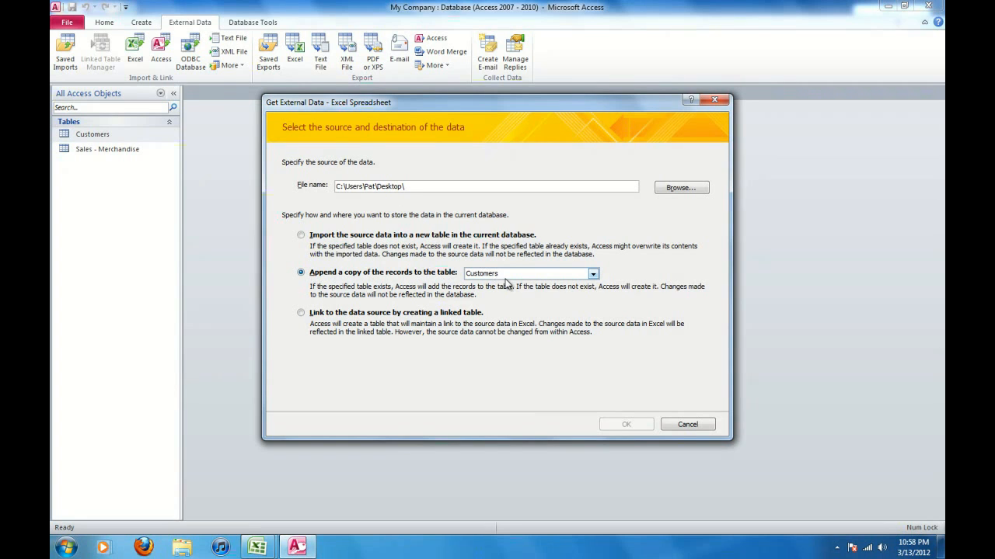
{"action": "left_click", "coordinate": [592, 274]}
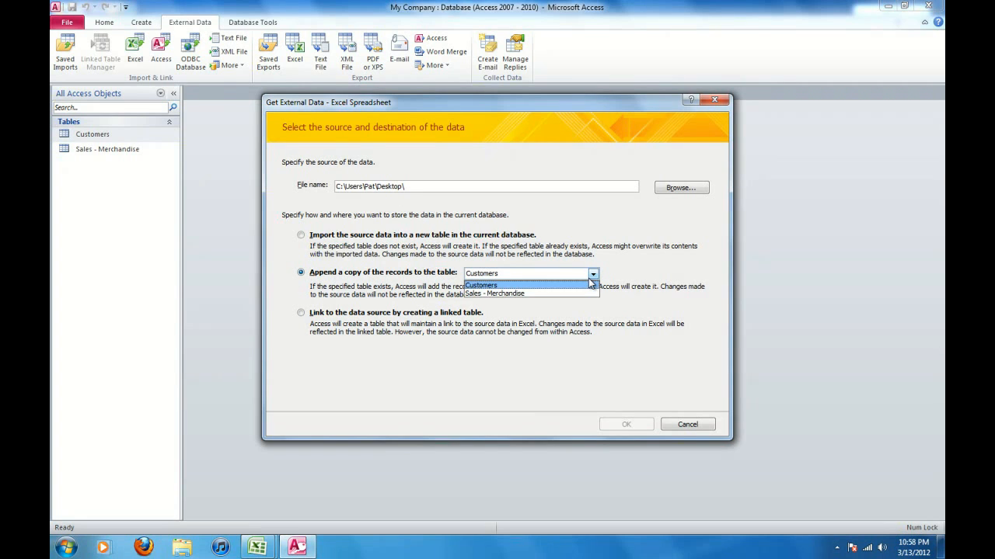
{"action": "left_click", "coordinate": [550, 287]}
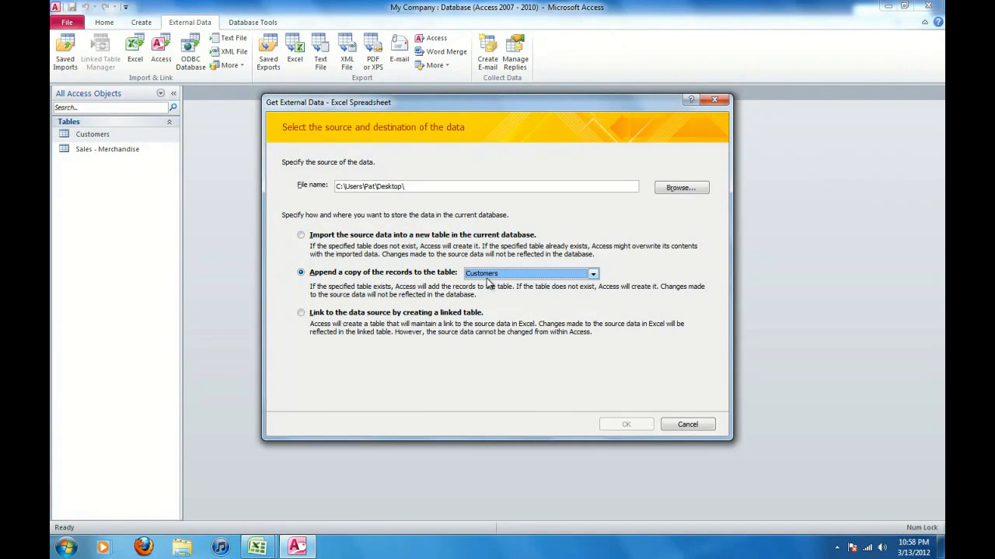
{"action": "left_click", "coordinate": [677, 194]}
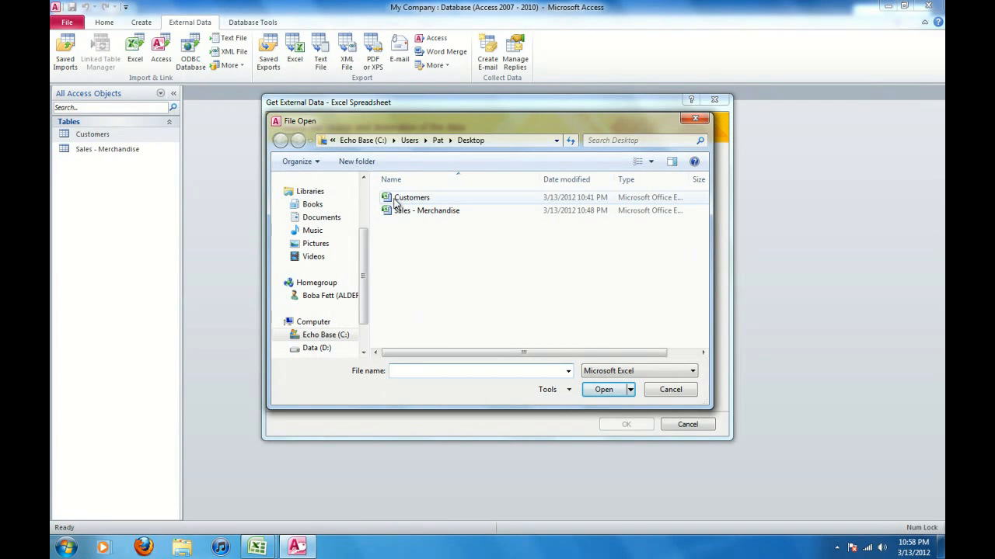
{"action": "double_click", "coordinate": [404, 199]}
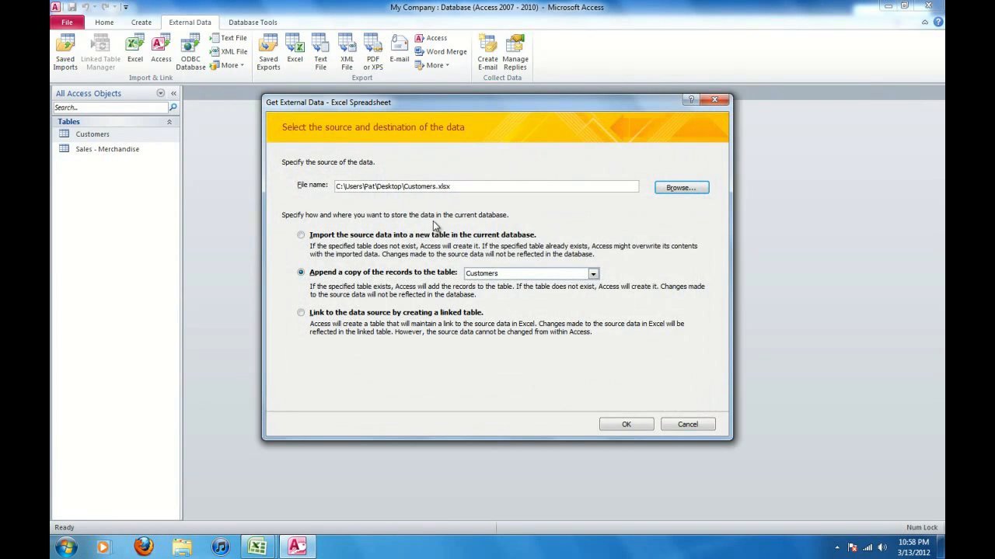
Import the Customers1 worksheet into the Customers table with its first-row column headings, without saving the import steps.
{"action": "left_click", "coordinate": [636, 426]}
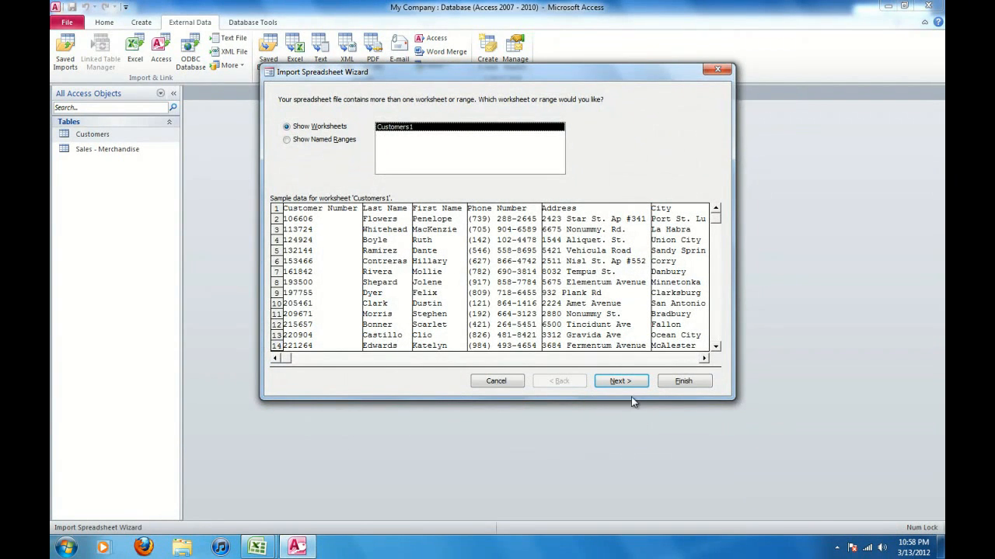
{"action": "left_click", "coordinate": [618, 380]}
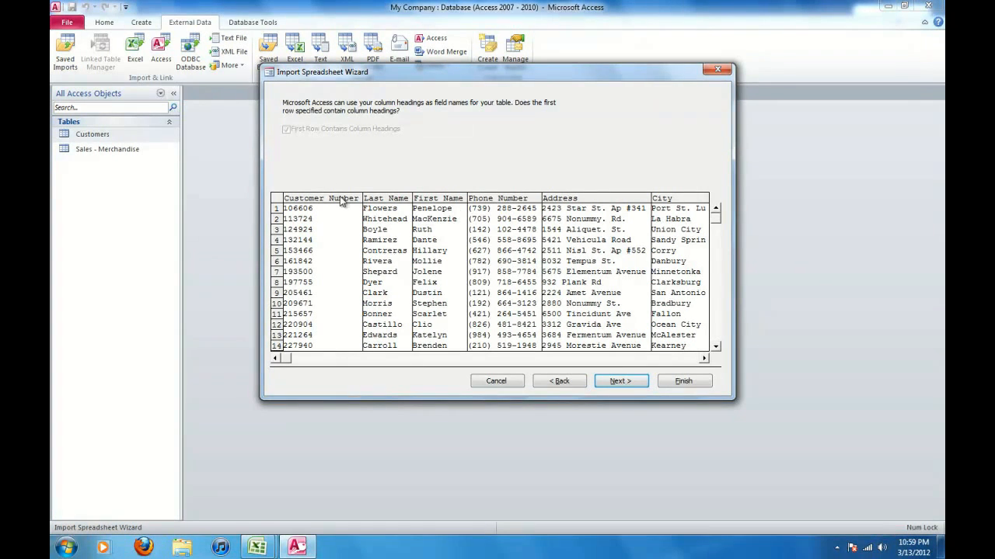
{"action": "left_click", "coordinate": [624, 381]}
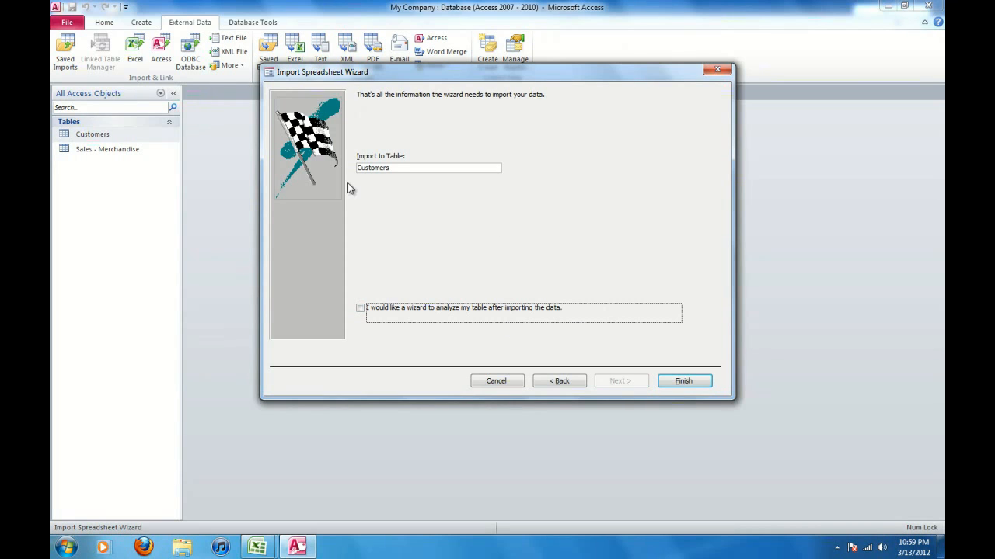
{"action": "left_click", "coordinate": [683, 381]}
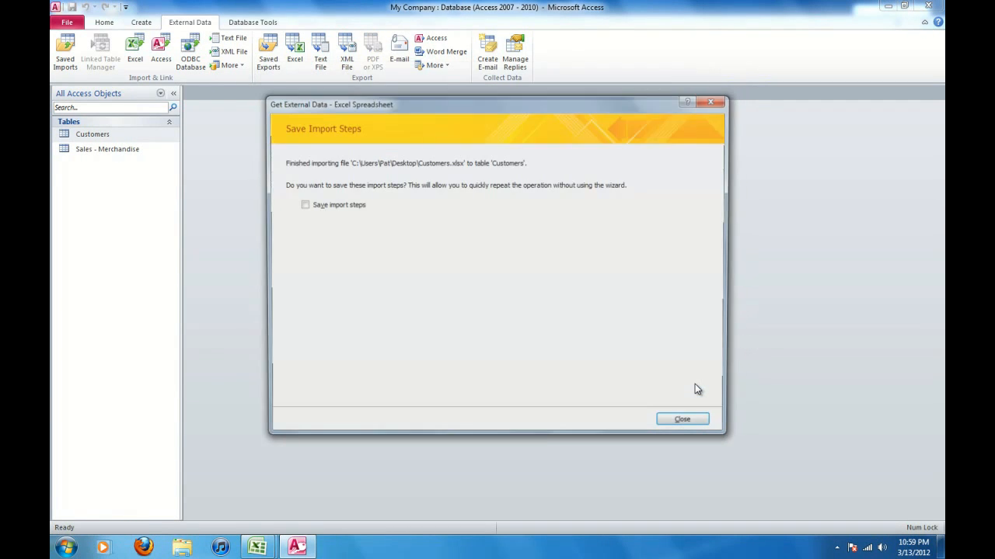
{"action": "left_click", "coordinate": [698, 425]}
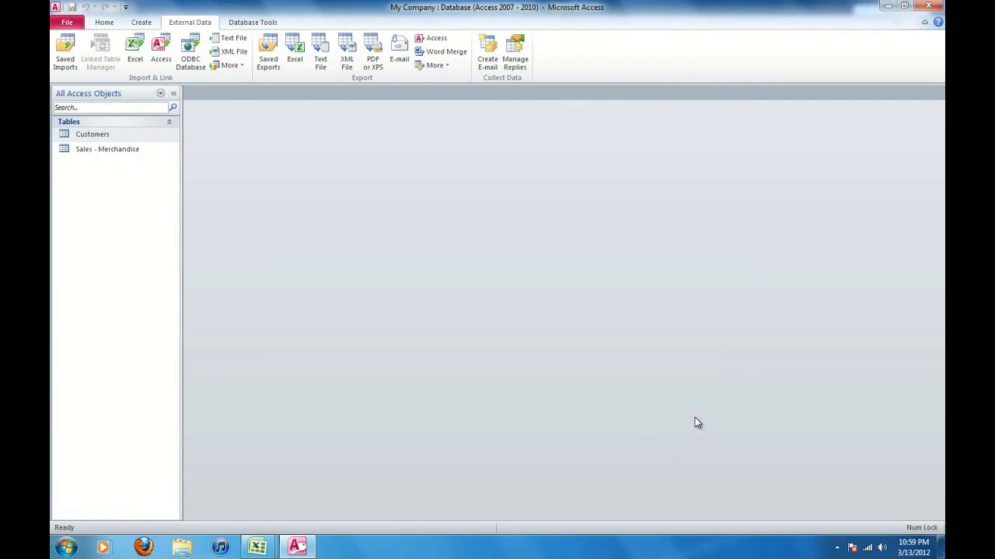
Open the Customers table, look through the appended records and close it.
{"action": "double_click", "coordinate": [68, 135]}
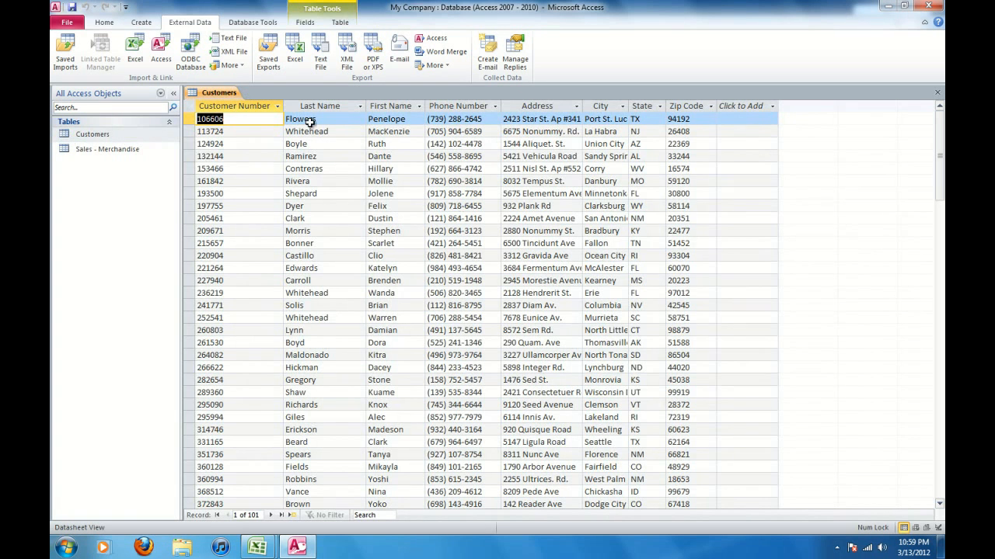
{"action": "scroll", "coordinate": [484, 282], "scroll_direction": "down", "scroll_amount": 20}
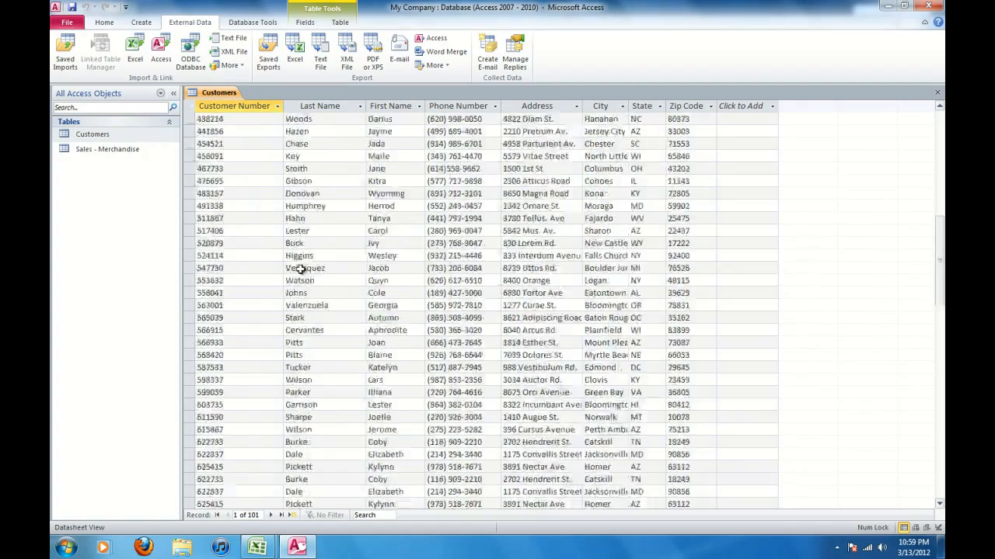
{"action": "scroll", "coordinate": [370, 321], "scroll_direction": "up", "scroll_amount": 20}
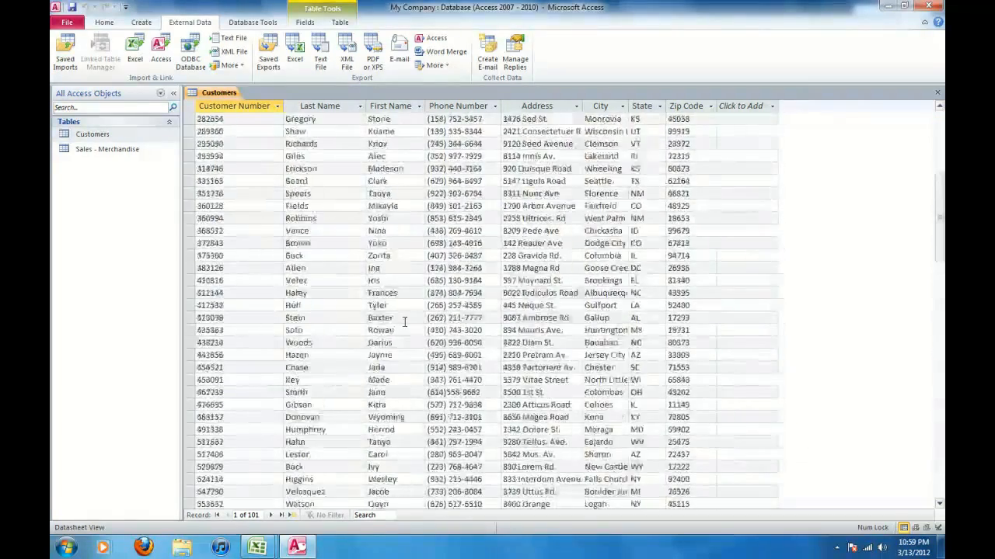
{"action": "scroll", "coordinate": [404, 322], "scroll_direction": "up", "scroll_amount": 2}
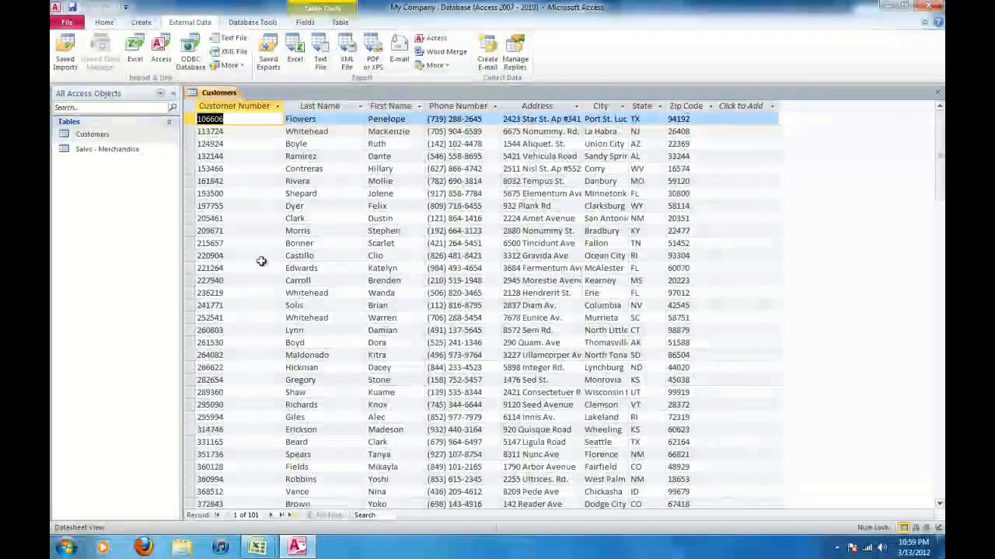
{"action": "left_click", "coordinate": [937, 94]}
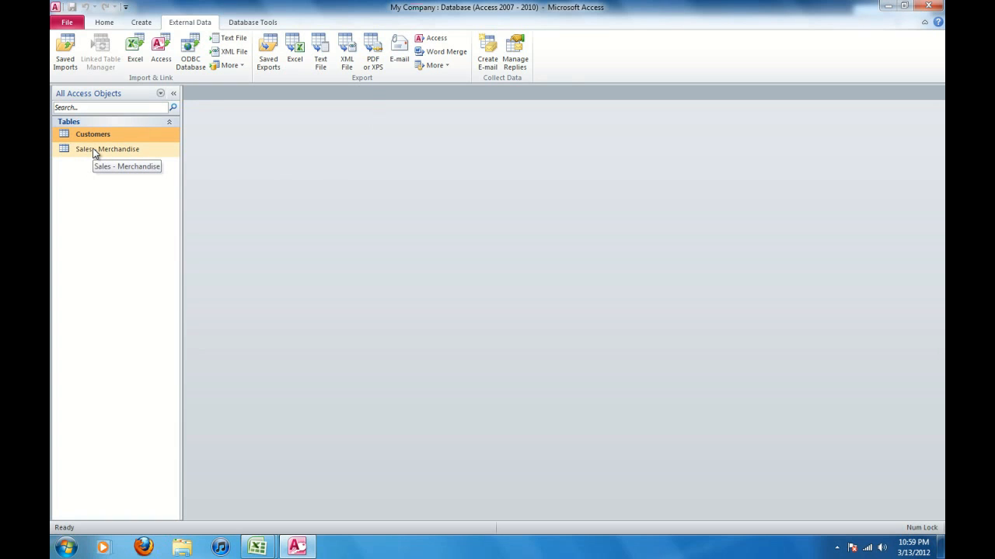
Start an Excel import that links to the data source through a linked table, using Sales - Merchandise.xlsx from the Desktop.
{"action": "left_click", "coordinate": [66, 150]}
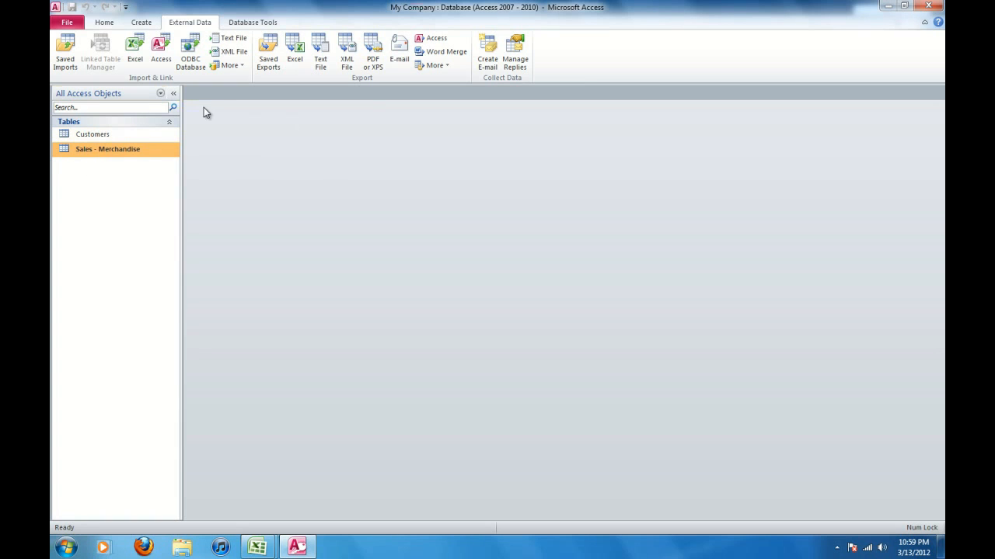
{"action": "left_click", "coordinate": [139, 54]}
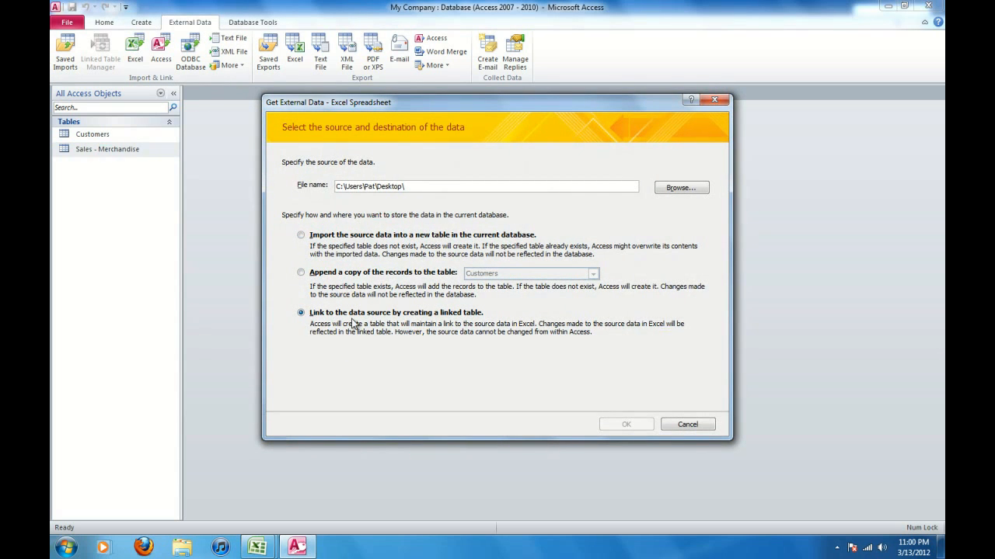
{"action": "left_click", "coordinate": [687, 195]}
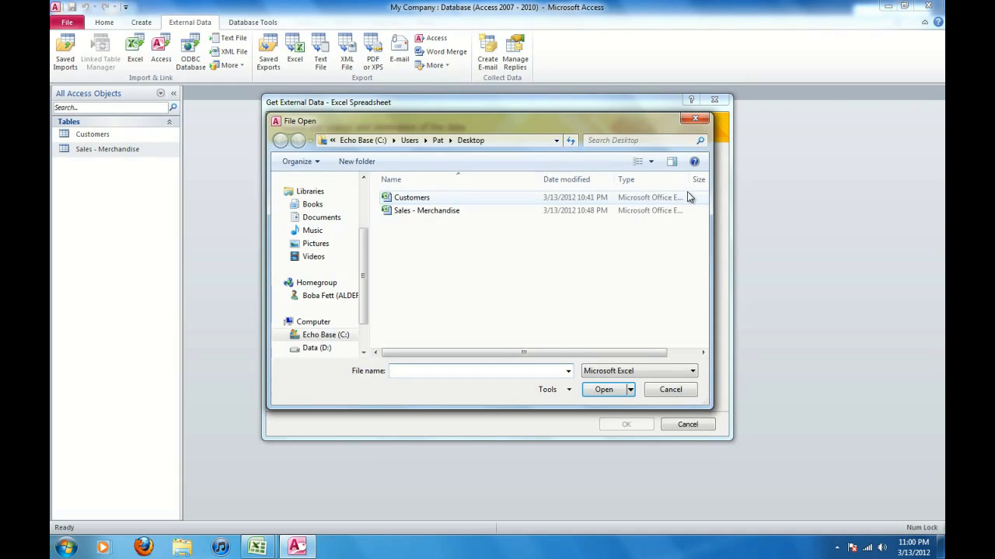
{"action": "double_click", "coordinate": [395, 213]}
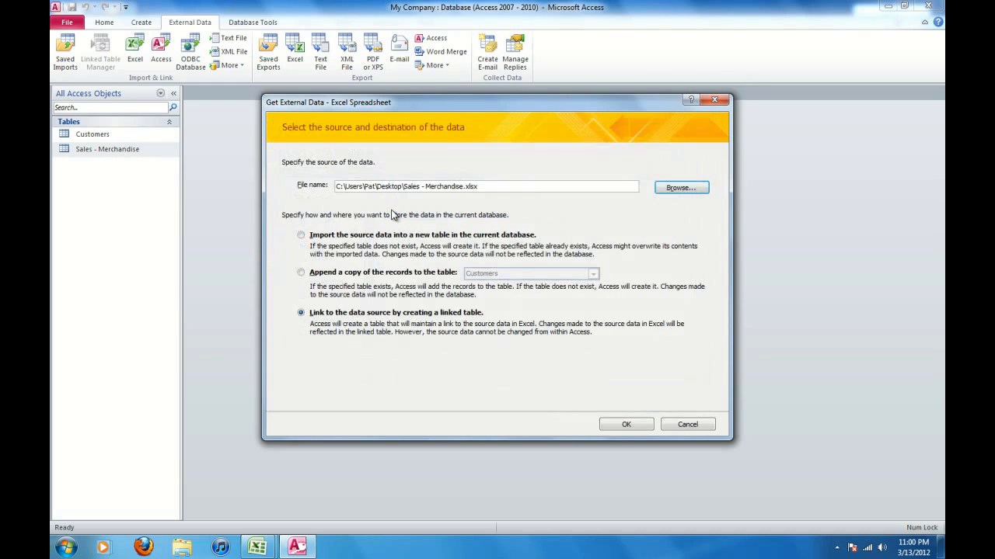
{"action": "left_click", "coordinate": [625, 426]}
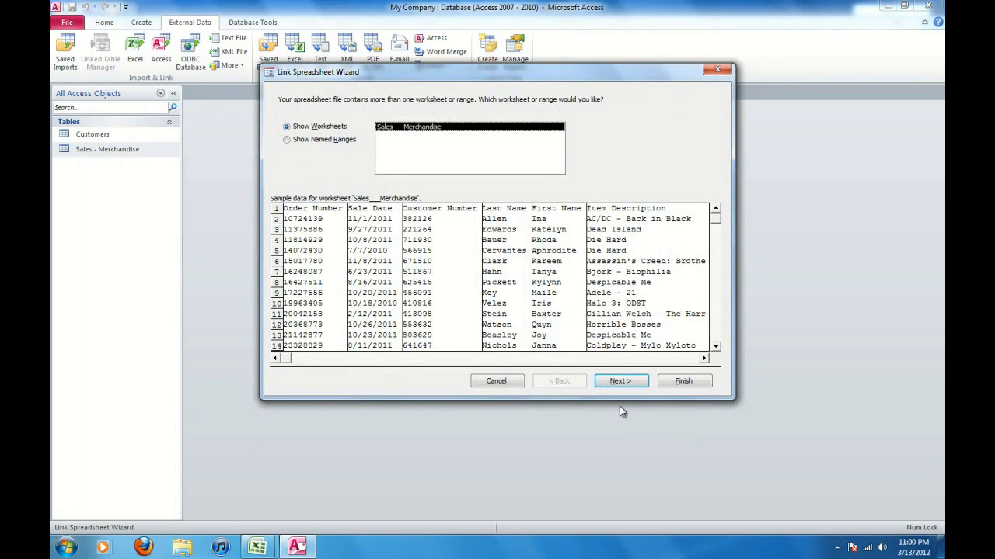
Continue with the Sales___Merchandise worksheet, name the linked table "Sales Merchandise Linked" and finish creating the link.
{"action": "left_click", "coordinate": [611, 383]}
{"action": "left_click", "coordinate": [612, 383]}
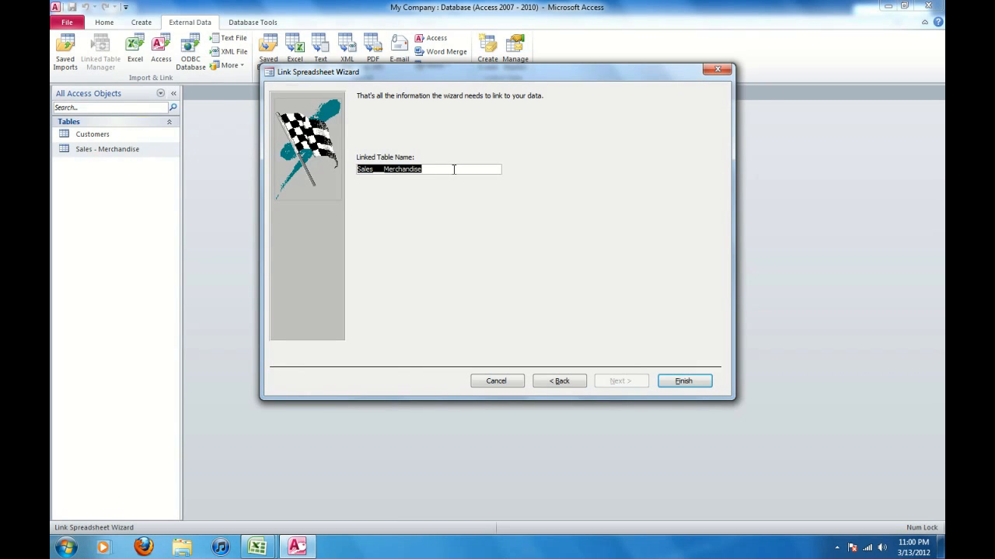
{"action": "left_click_drag", "start_coordinate": [448, 167], "coordinate": [352, 171]}
{"action": "type", "text": "Sal"}
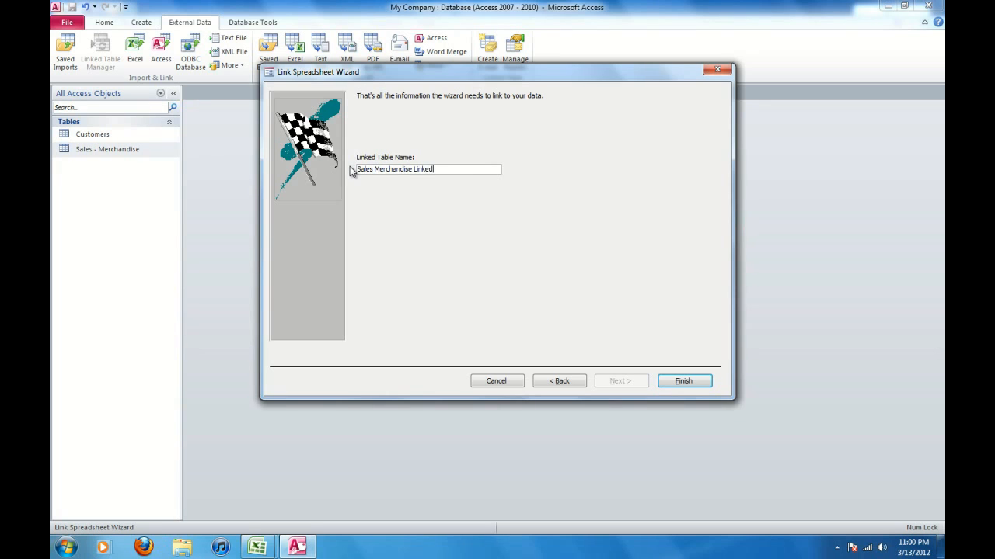
{"action": "left_click", "coordinate": [694, 390]}
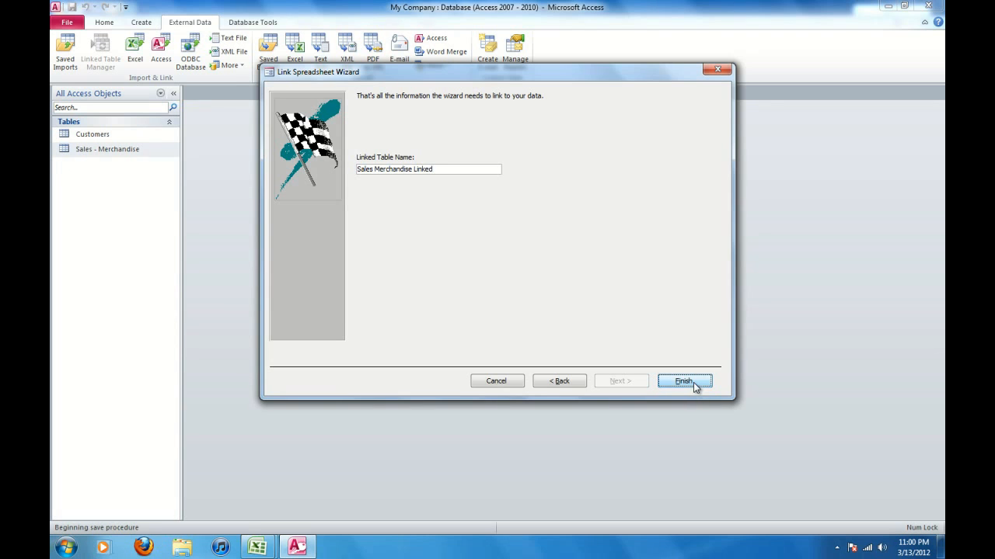
{"action": "left_click", "coordinate": [494, 305]}
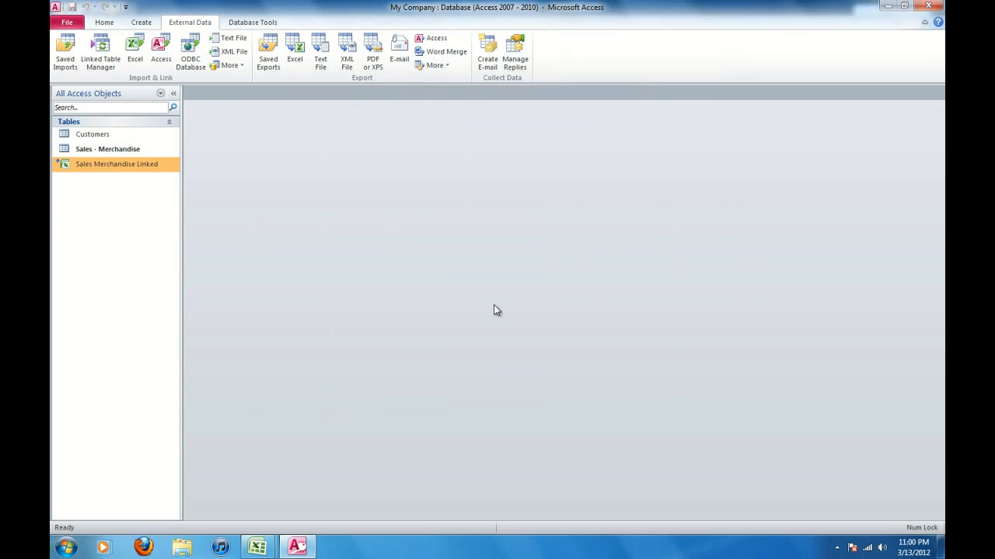
Open the Sales Merchandise Linked table, look through its records and close Access.
{"action": "double_click", "coordinate": [80, 169]}
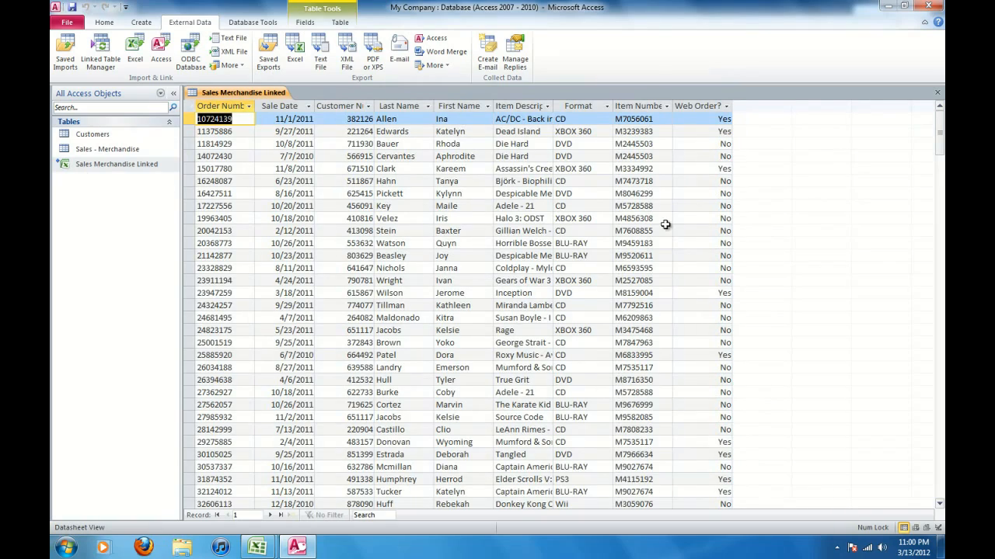
{"action": "left_click_drag", "start_coordinate": [941, 147], "coordinate": [875, 308]}
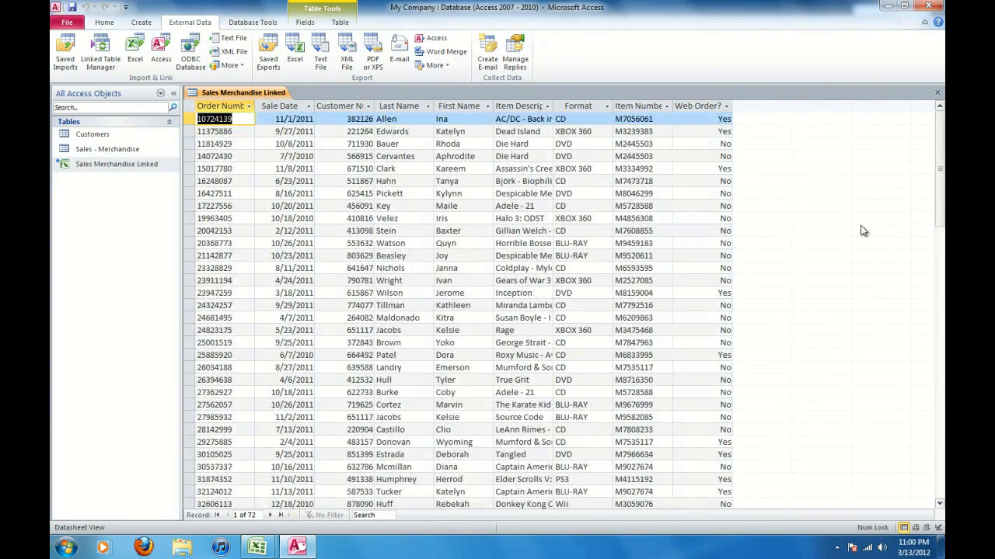
{"action": "left_click", "coordinate": [932, 7]}
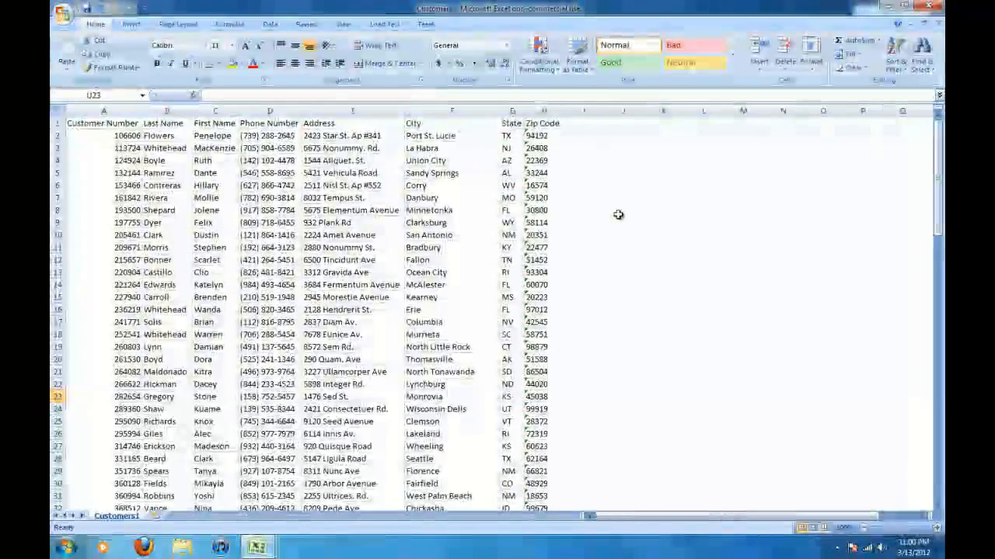
Close the Customers workbook and start a record in row 74 of Sales - Merchandise with an order number and the sale date 01/01/01.
{"action": "left_click", "coordinate": [929, 6]}
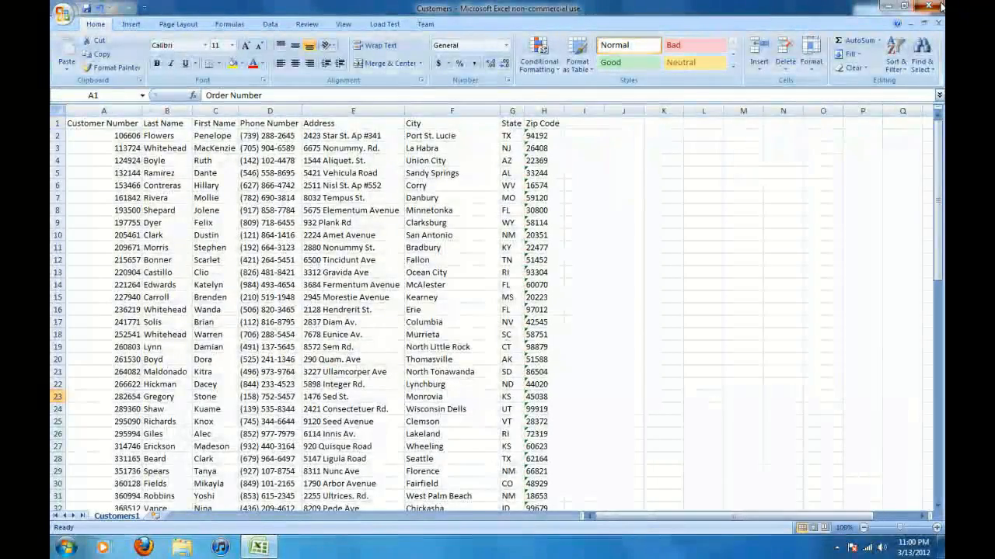
{"action": "left_click_drag", "start_coordinate": [939, 205], "coordinate": [932, 509]}
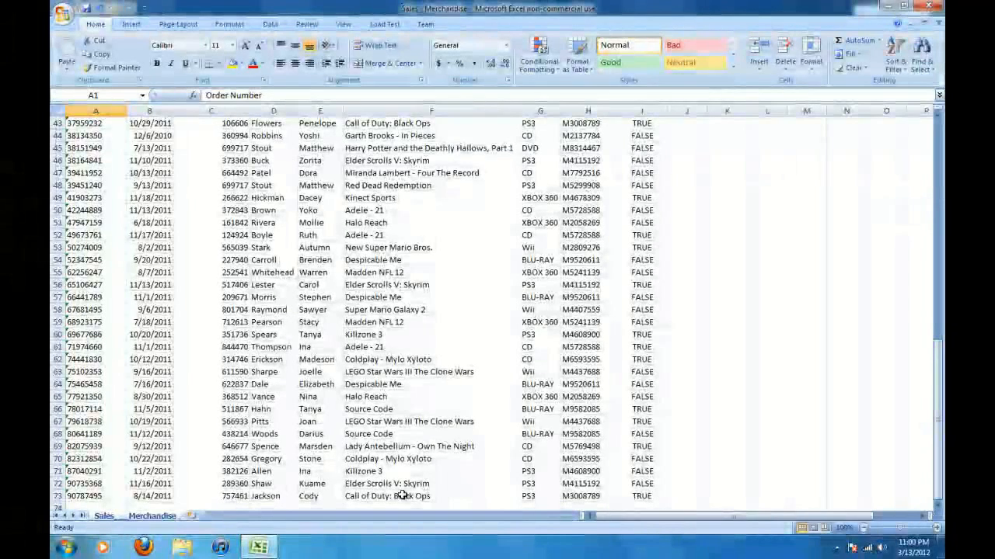
{"action": "left_click", "coordinate": [90, 507]}
{"action": "scroll", "coordinate": [259, 438], "scroll_direction": "down", "scroll_amount": 4}
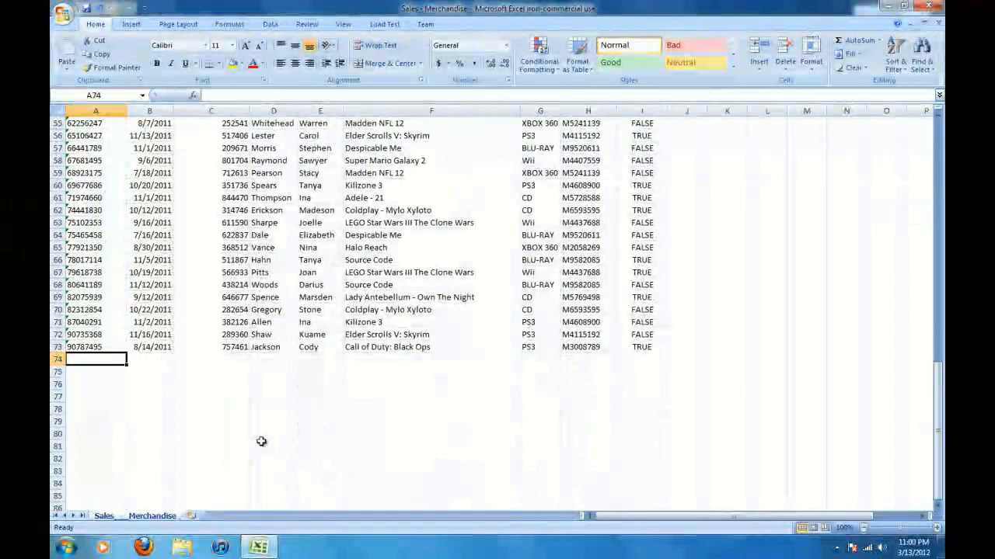
{"action": "type", "text": "11111111"}
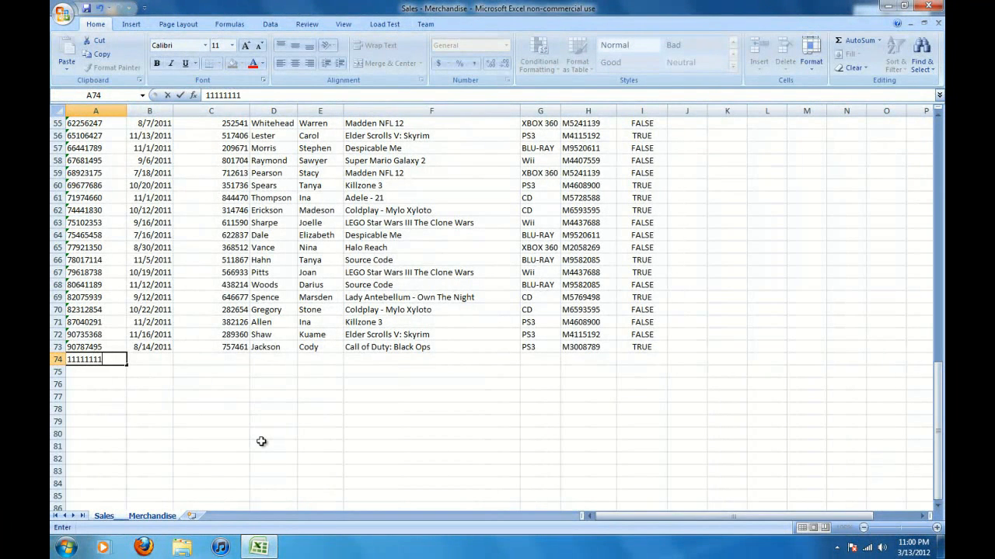
{"action": "key", "text": "Tab"}
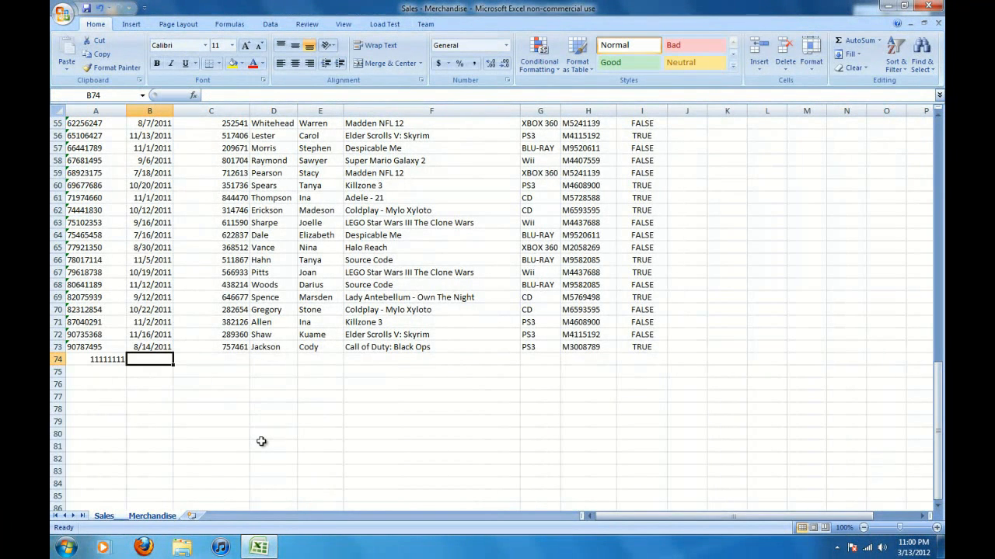
{"action": "type", "text": "01/01/01"}
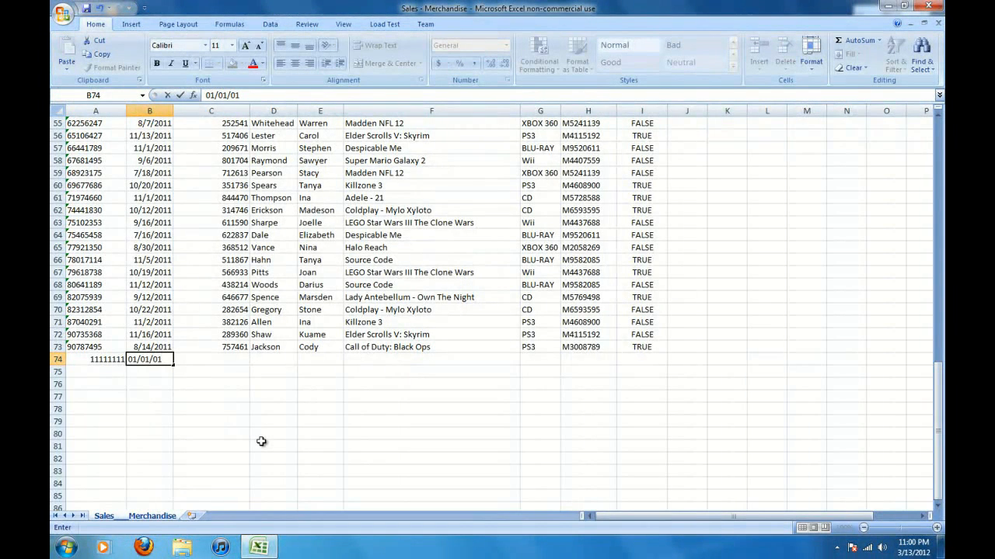
{"action": "key", "text": "Tab"}
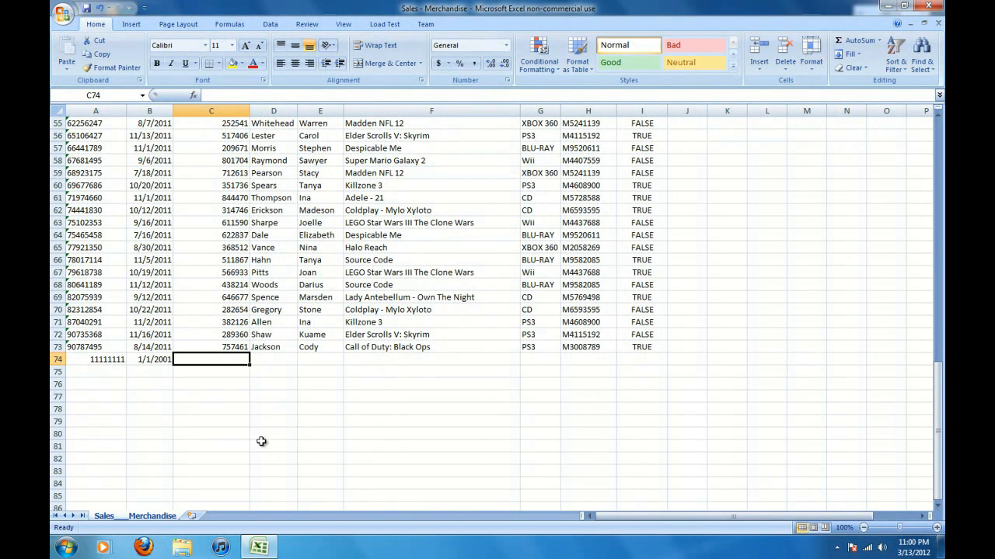
Leave the customer number in row 74 blank and enter DDD as both the last name and the first name.
{"action": "key", "text": "Tab"}
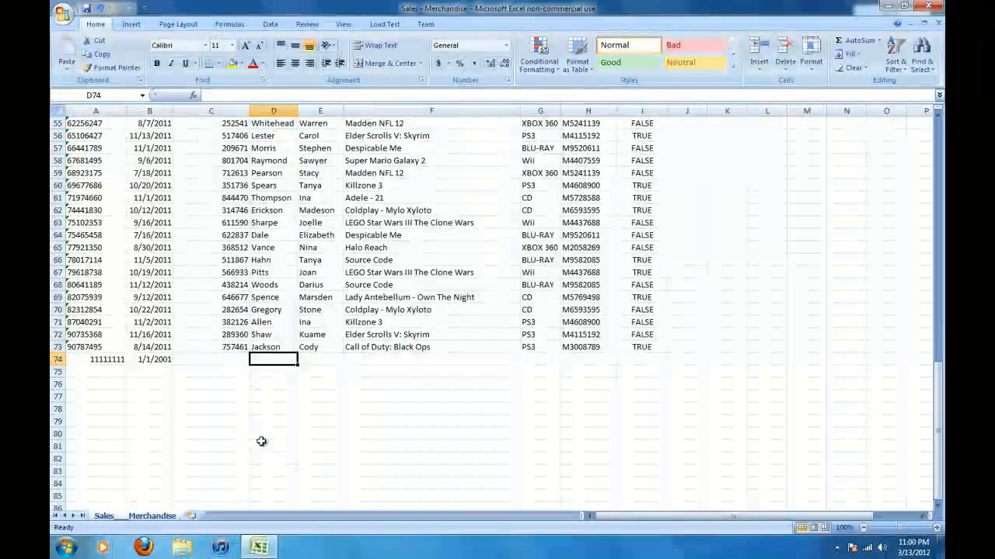
{"action": "type", "text": "DDD"}
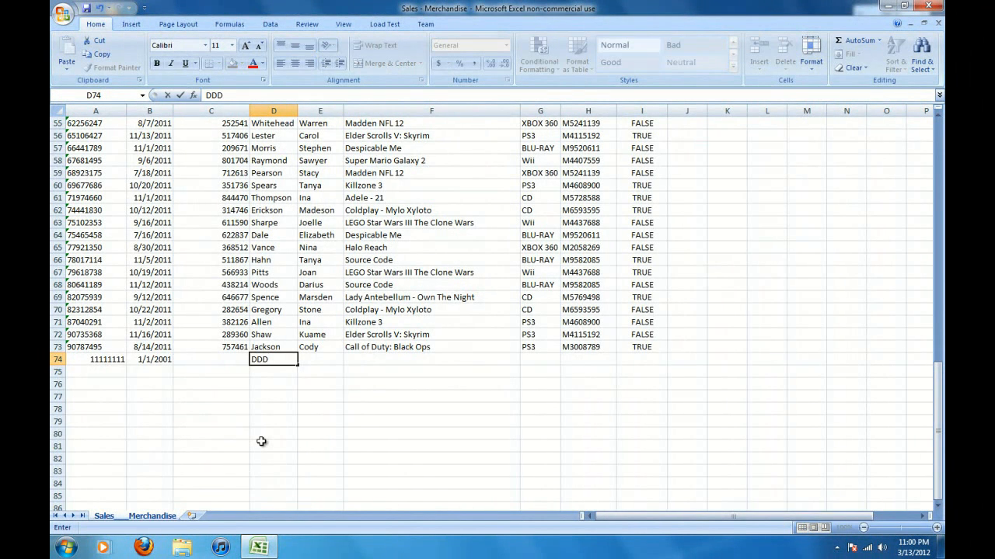
{"action": "key", "text": "Tab"}
{"action": "type", "text": "DD"}
{"action": "key", "text": "Tab"}
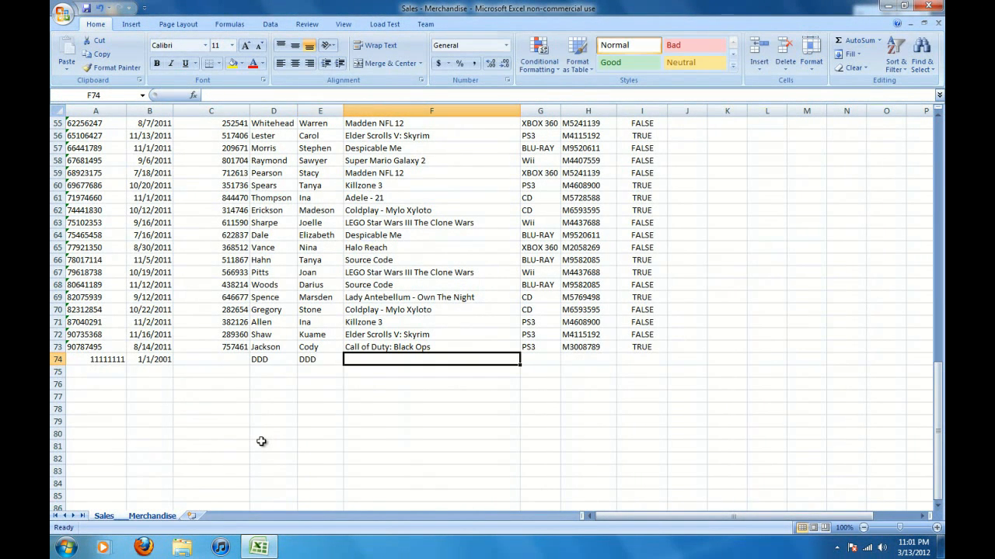
Complete row 74 with item description DDDD, format DDD, item number DDDD and web order true, and save and close the workbook.
{"action": "type", "text": "DDDD"}
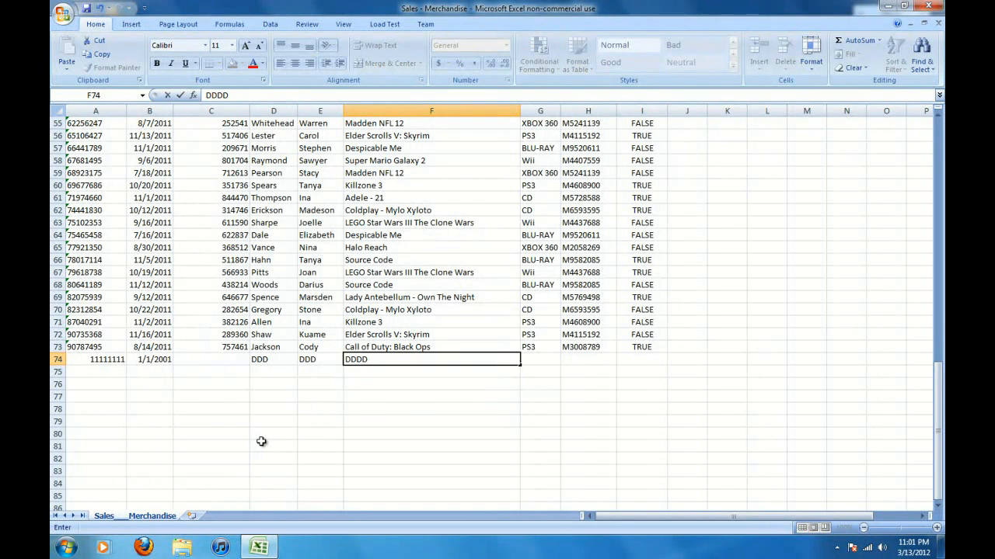
{"action": "key", "text": "Tab"}
{"action": "type", "text": "DD"}
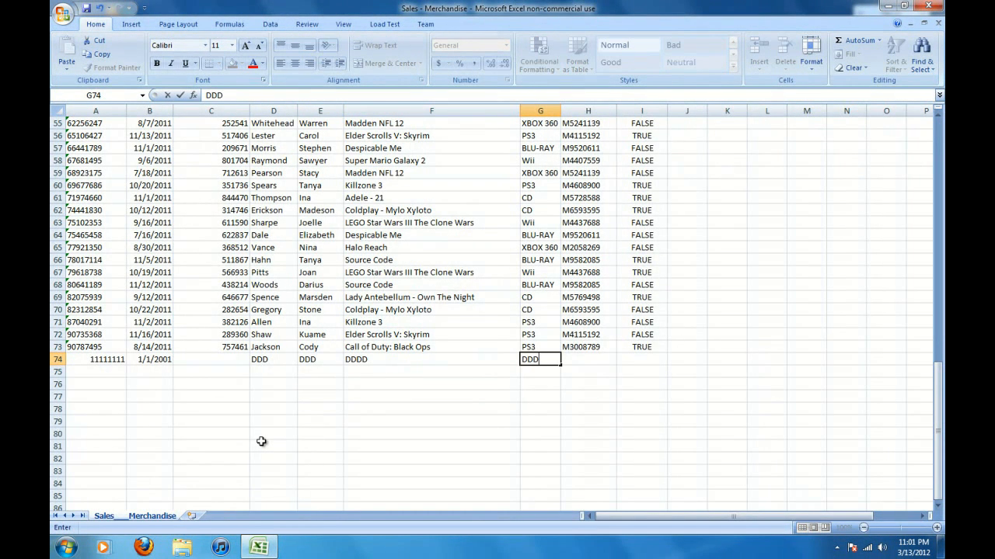
{"action": "key", "text": "Tab"}
{"action": "type", "text": "DDDD"}
{"action": "key", "text": "Tab"}
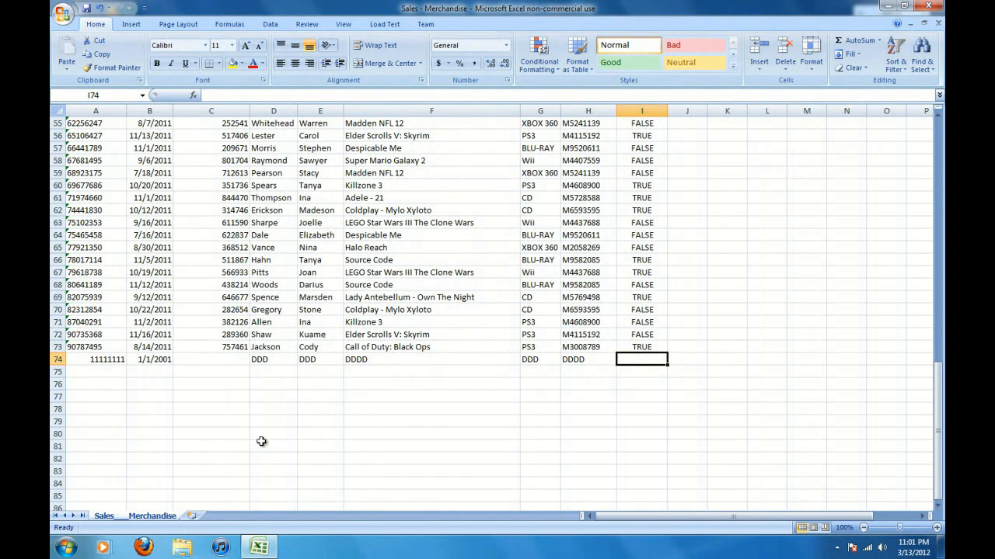
{"action": "type", "text": "true"}
{"action": "key", "text": "Return"}
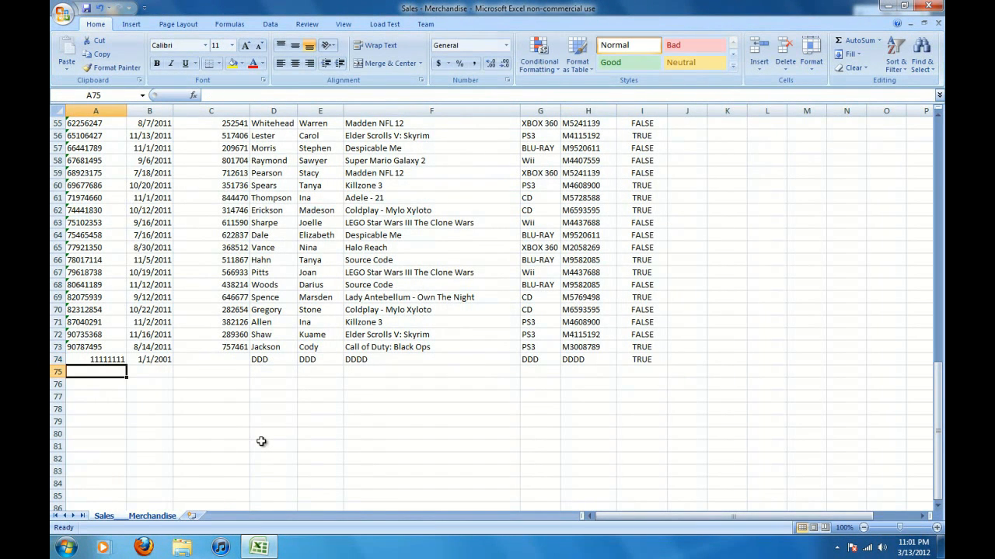
{"action": "left_click", "coordinate": [87, 11]}
{"action": "left_click", "coordinate": [927, 5]}
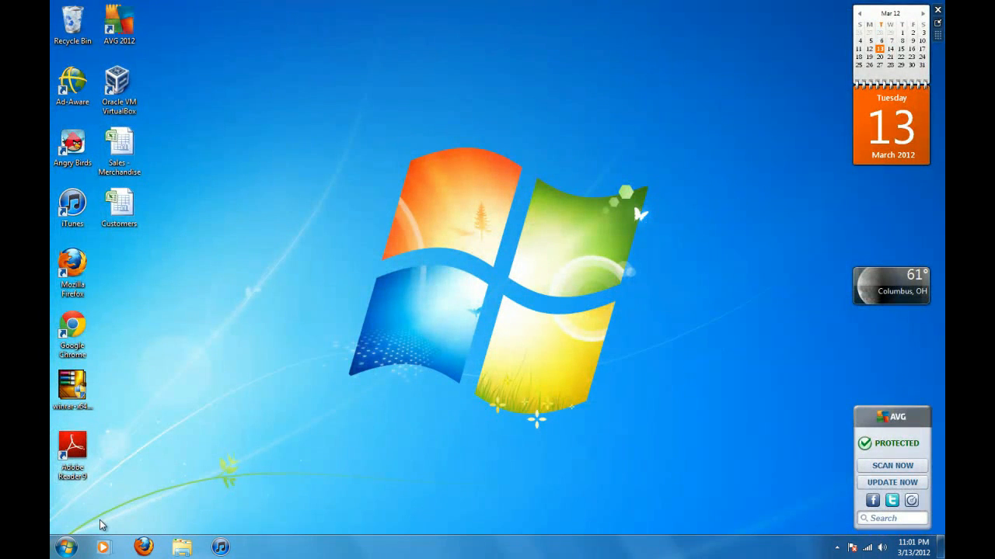
Open the My Company.accdb database in Access and check the last records of the Sales Merchandise Linked table.
{"action": "left_click", "coordinate": [66, 547]}
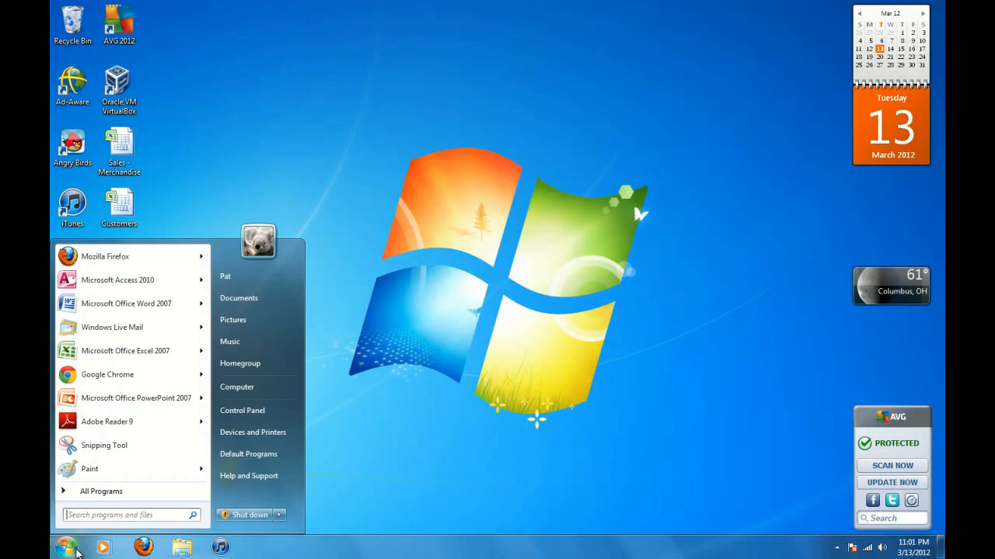
{"action": "left_click", "coordinate": [142, 283]}
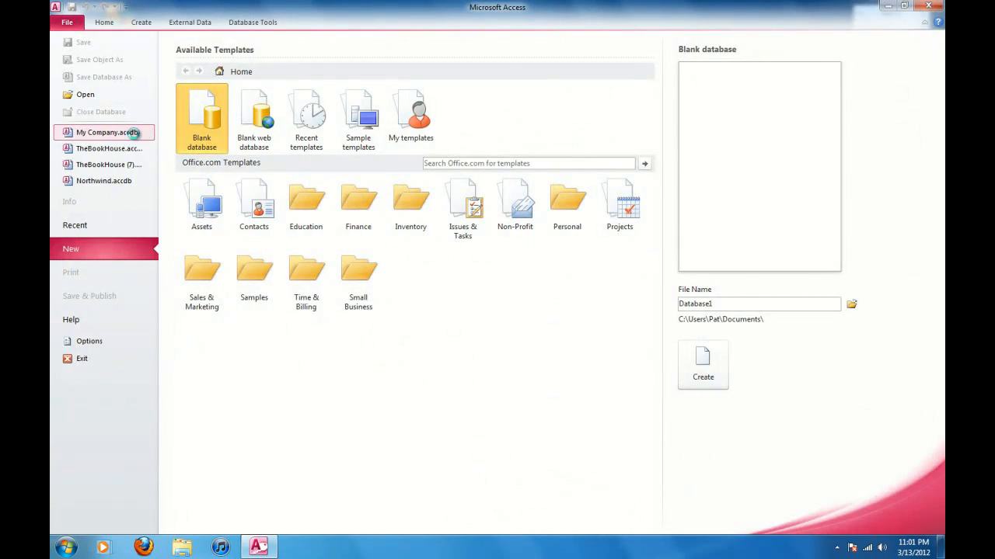
{"action": "left_click", "coordinate": [134, 132]}
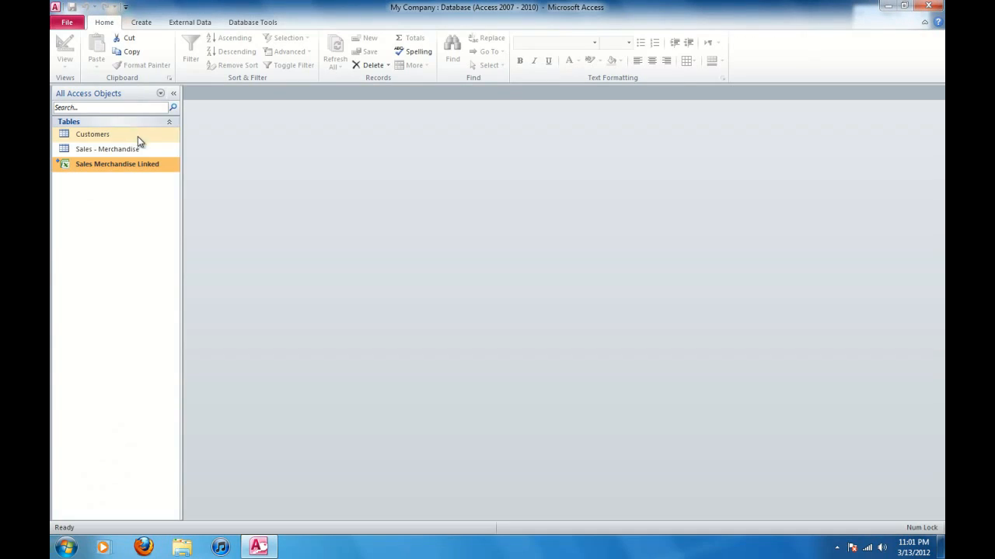
{"action": "double_click", "coordinate": [77, 168]}
{"action": "left_click_drag", "start_coordinate": [939, 168], "coordinate": [939, 374]}
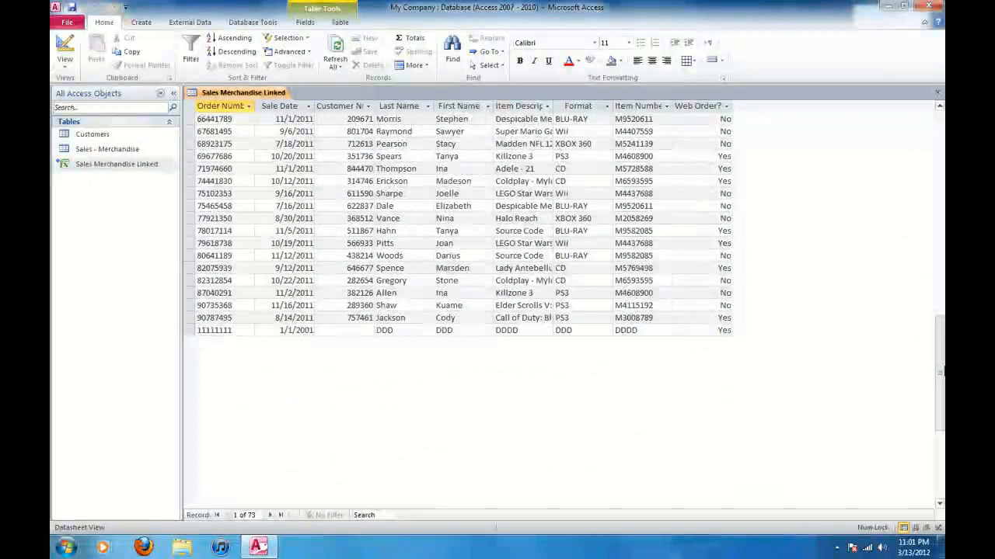